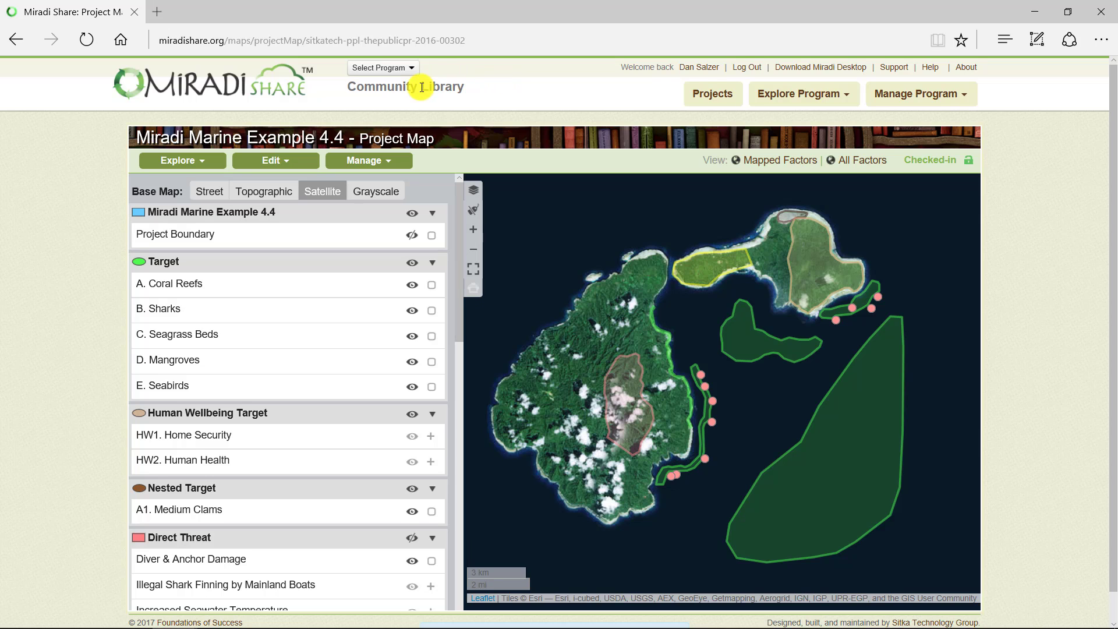
left_click(410, 68)
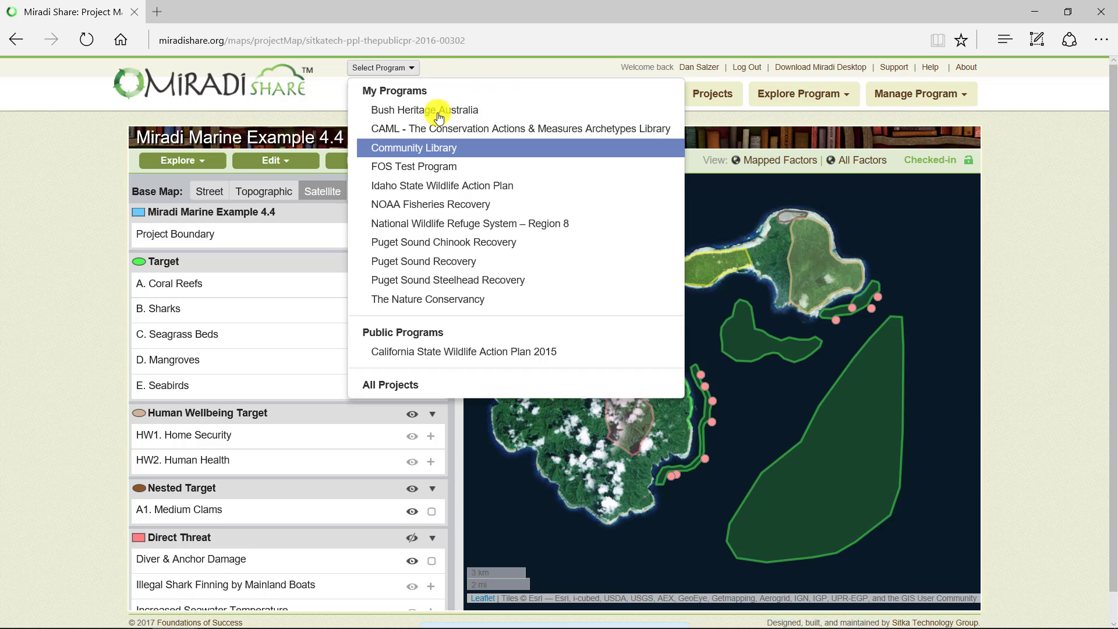
left_click(512, 81)
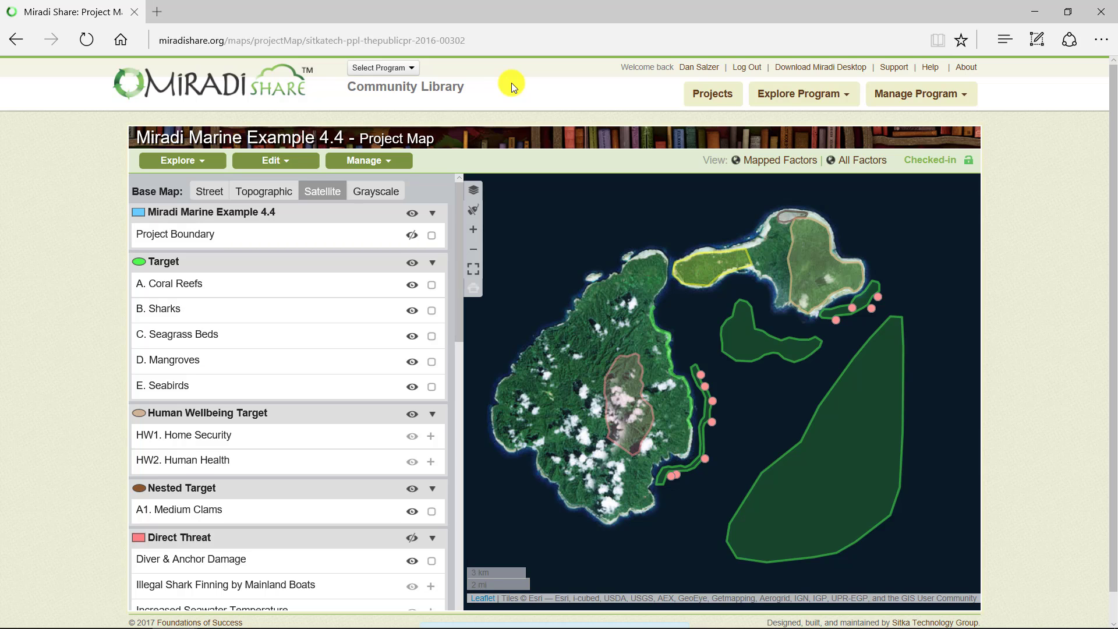
left_click(845, 99)
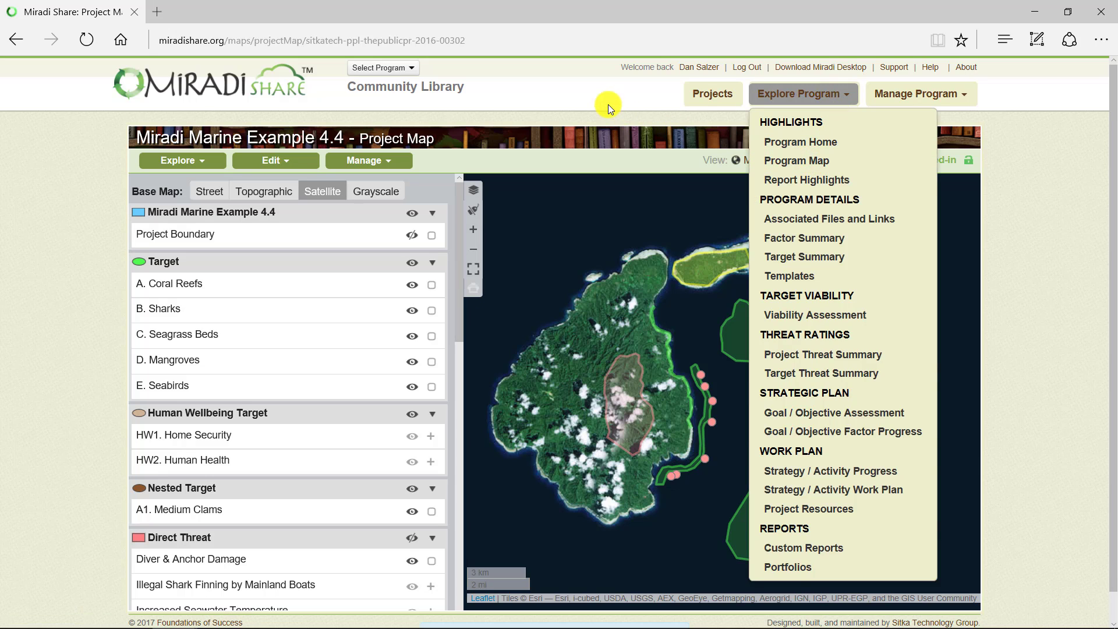
left_click(554, 93)
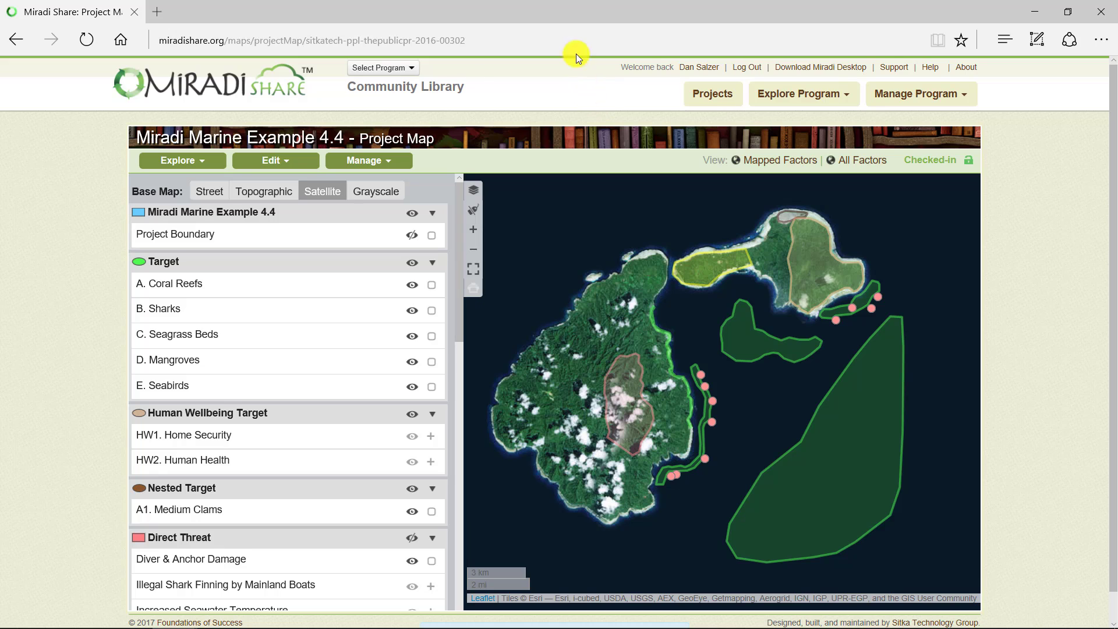
- Switch to The Nature Conservancy program and display North America on its program map
left_click(408, 68)
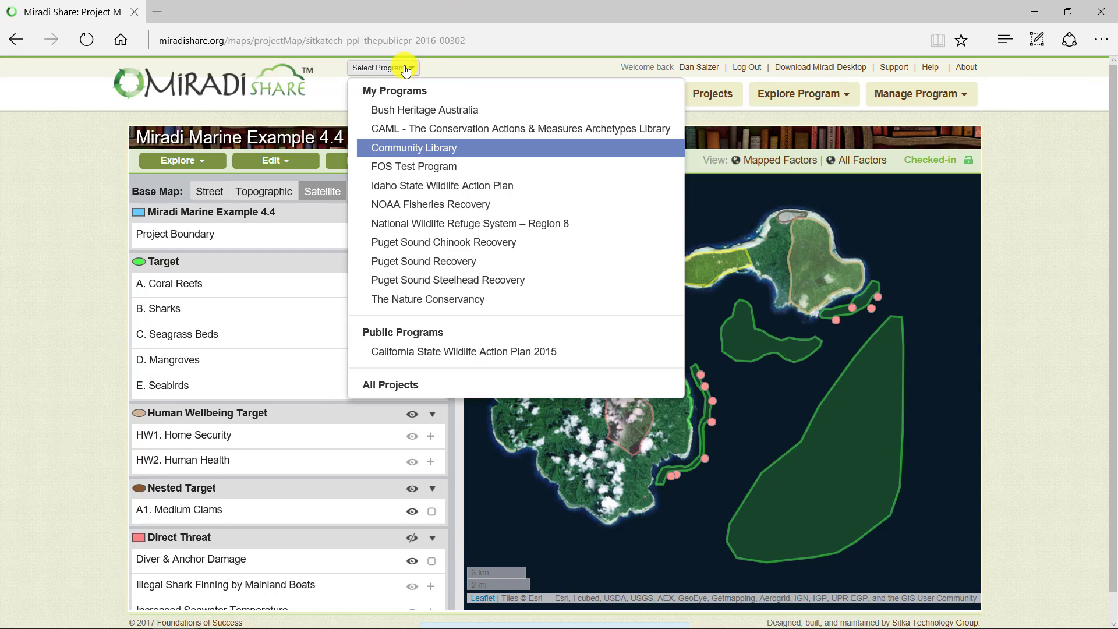
left_click(457, 299)
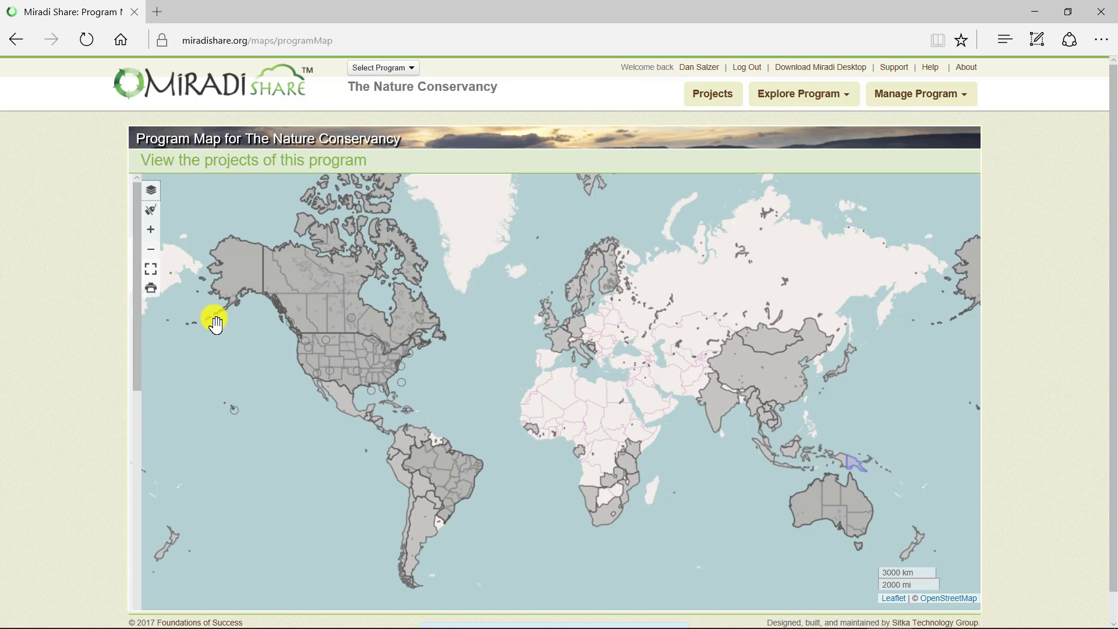
scroll(215, 318, "up", 1)
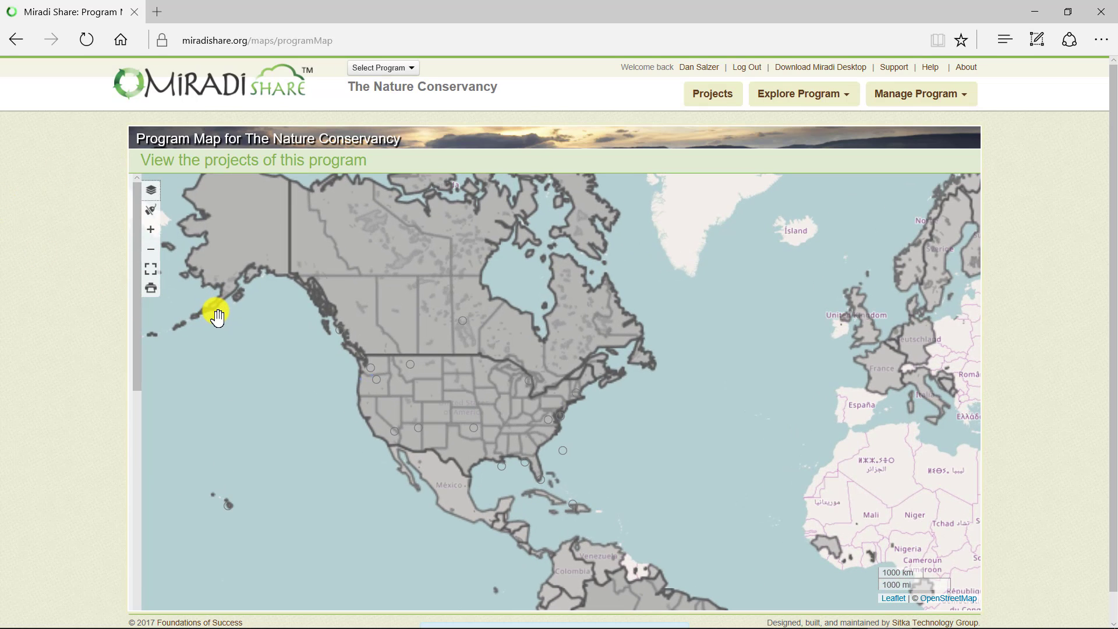
scroll(217, 318, "up", 1)
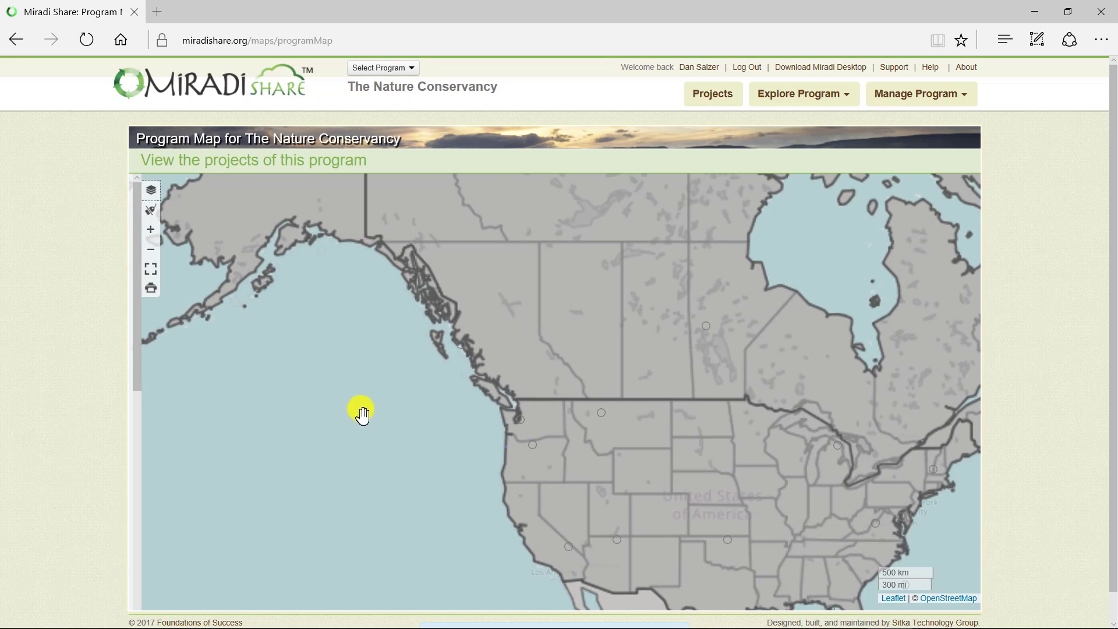
left_click_drag(362, 412, 230, 295)
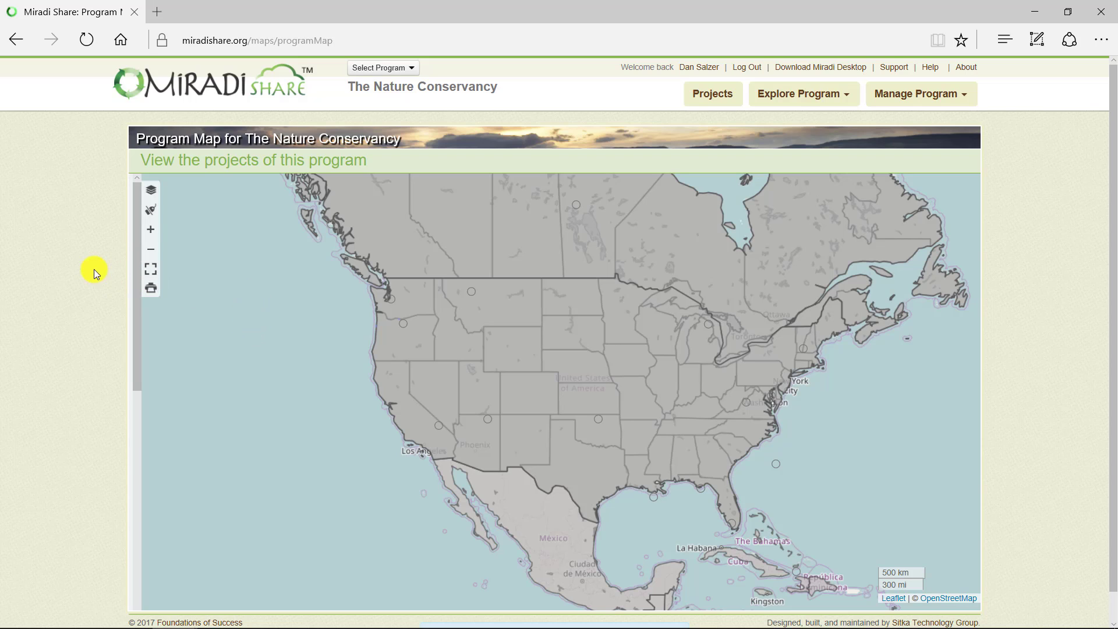
- Look over the program map's layer list, close it, and turn on the project name labels
left_click(151, 190)
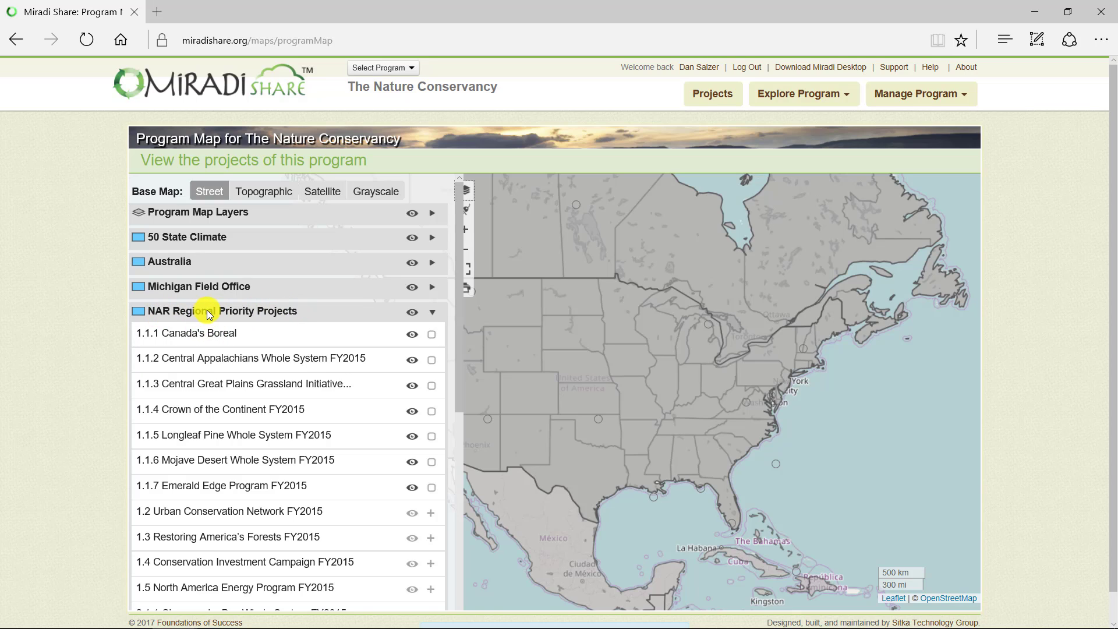
left_click(466, 191)
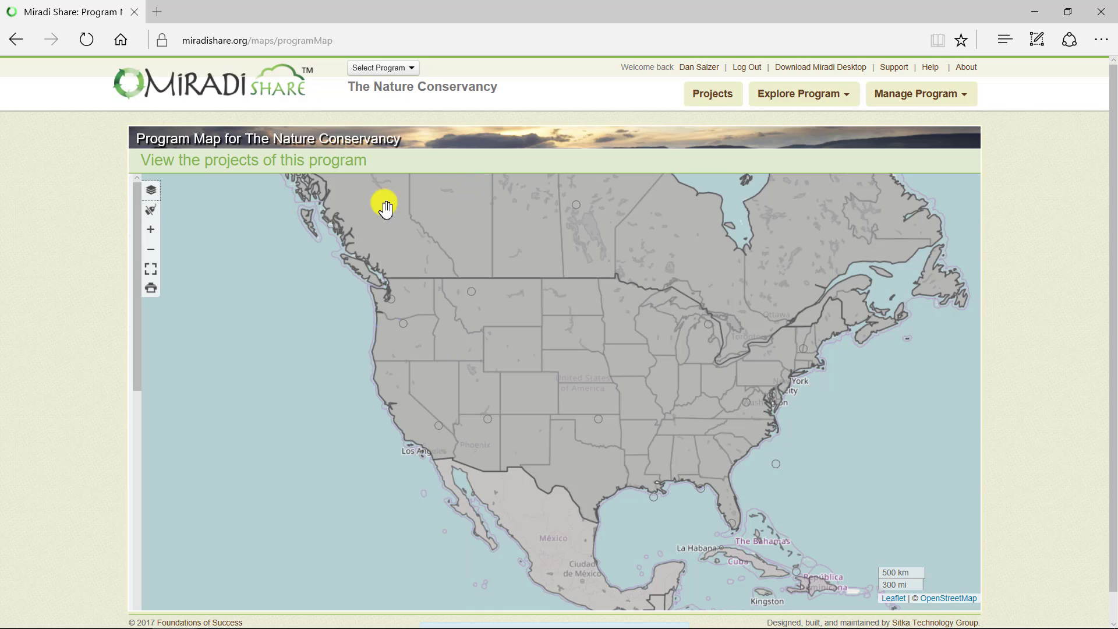
left_click(155, 210)
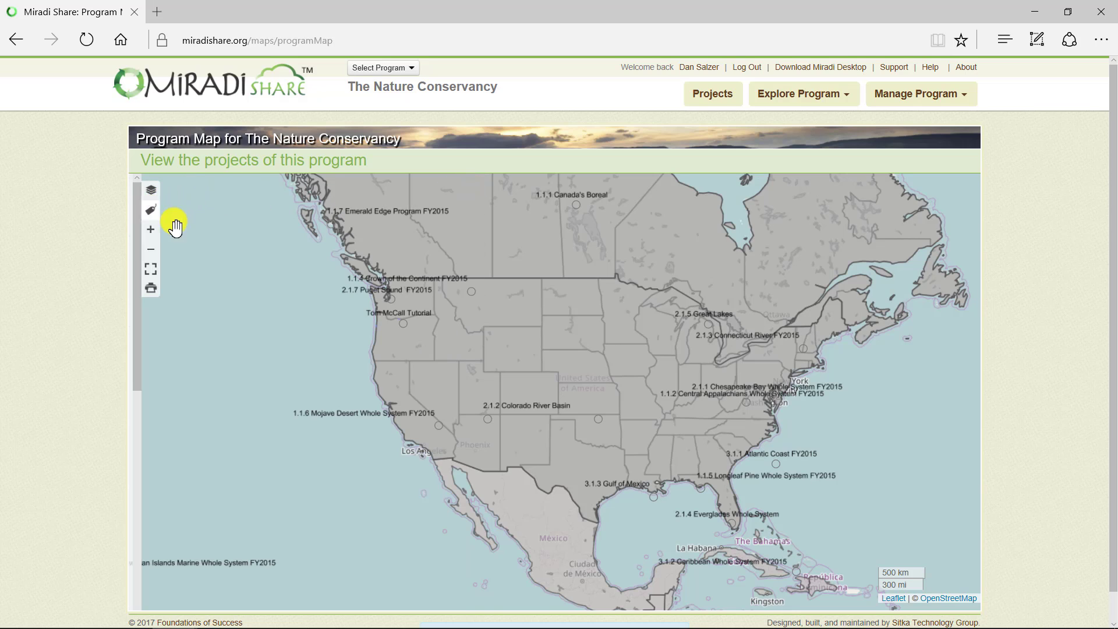
- View the summary of the 2.1.4 Everglades Whole System project from its point on the map and close it
left_click(733, 527)
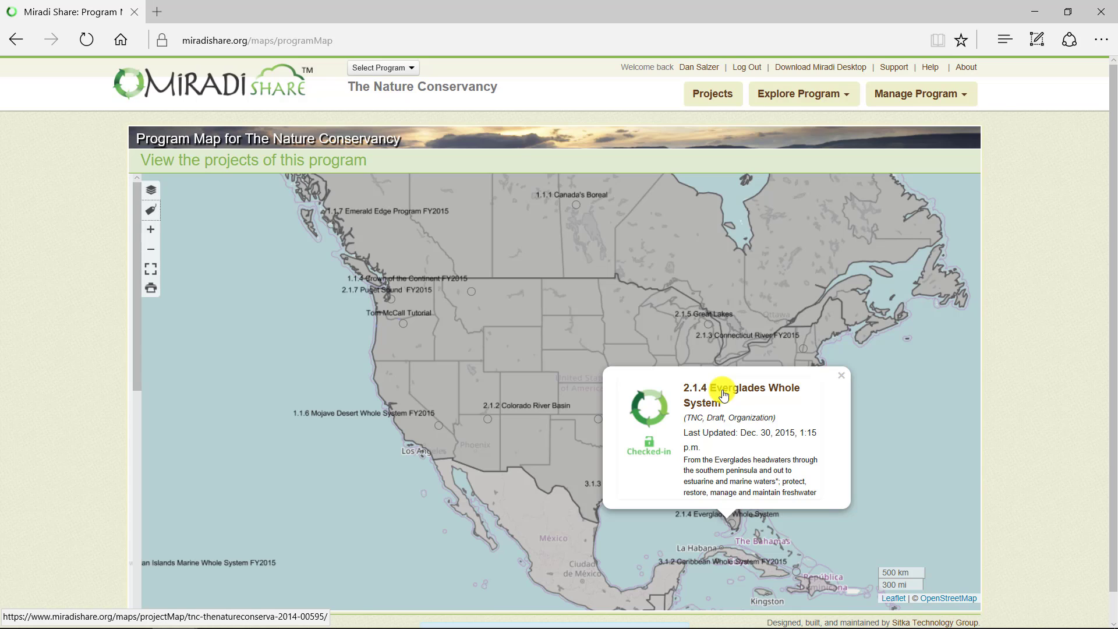
left_click(724, 395)
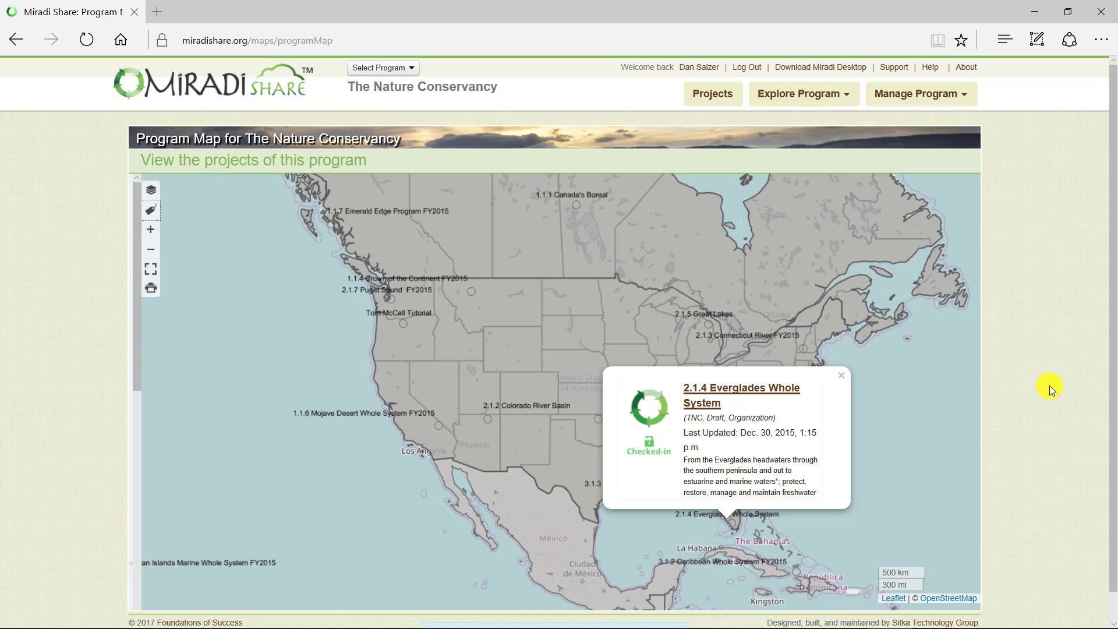
left_click(841, 375)
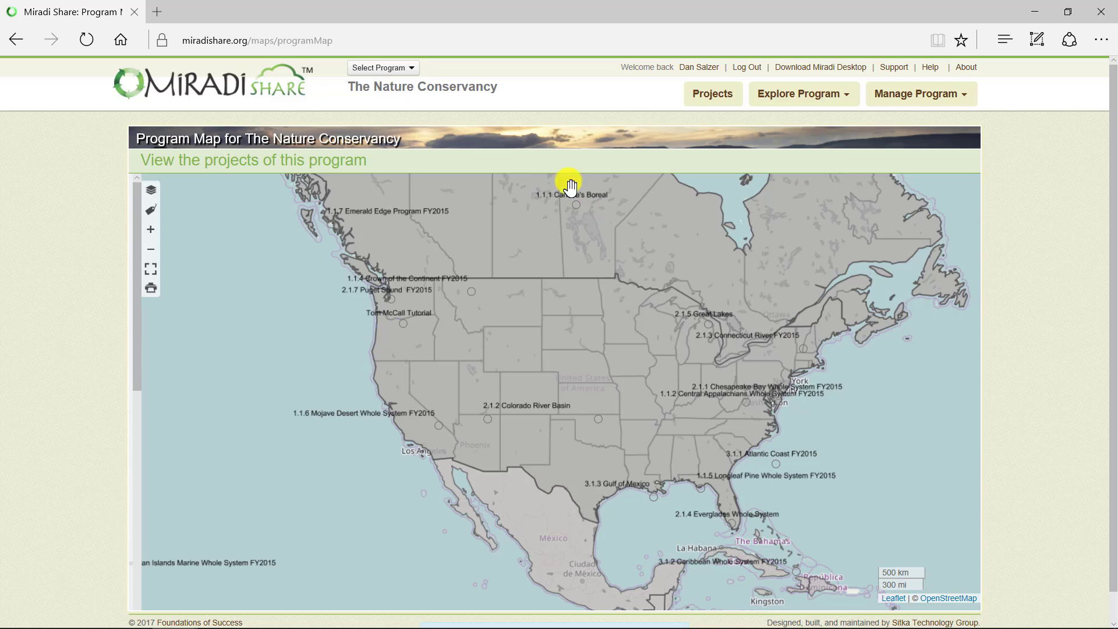
- Switch back to the Community Library program and open the project map of Miradi Marine Example 4.4
left_click(416, 68)
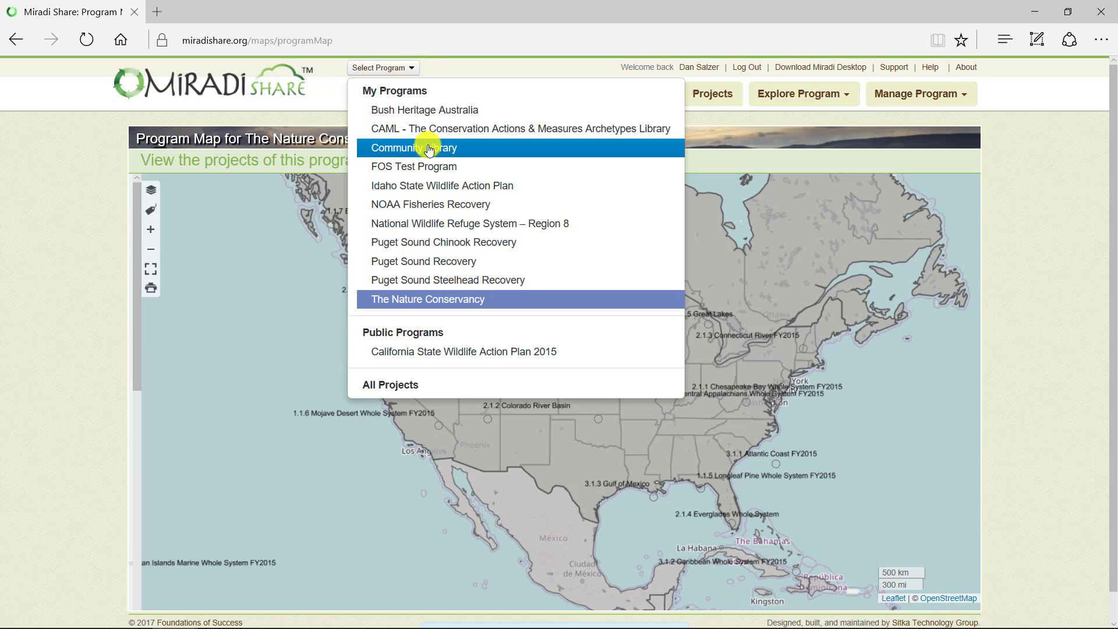
left_click(430, 148)
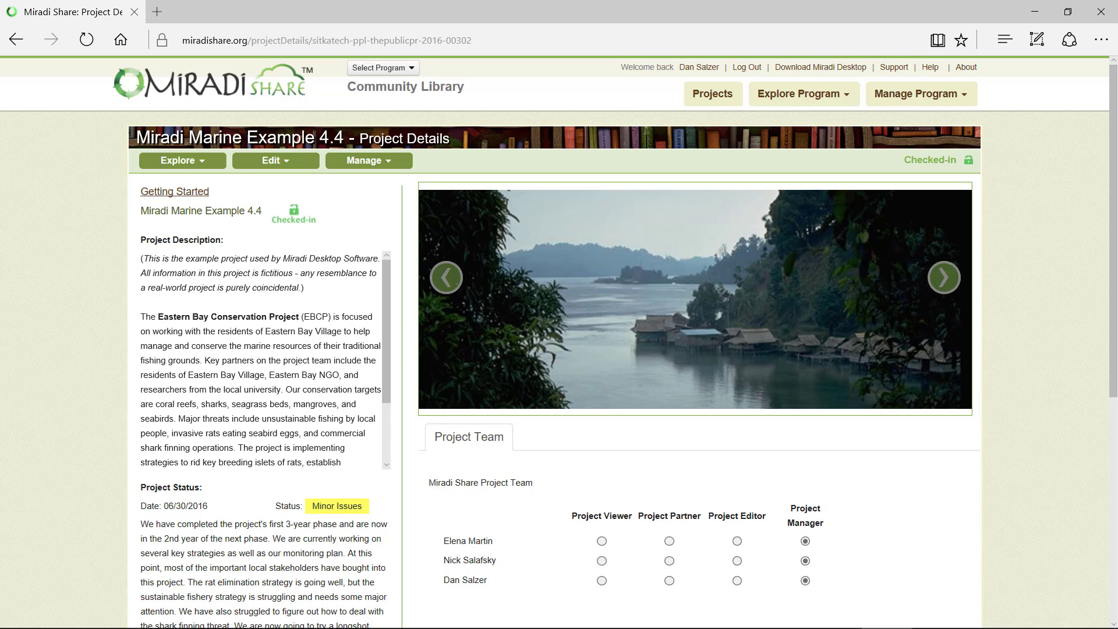
left_click(203, 168)
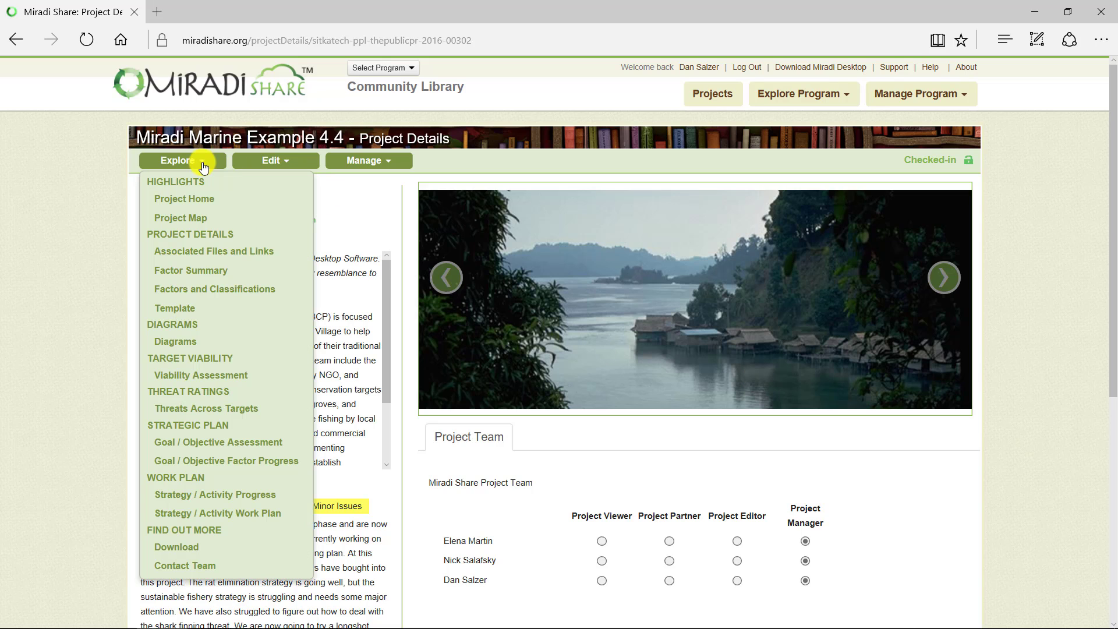
left_click(194, 219)
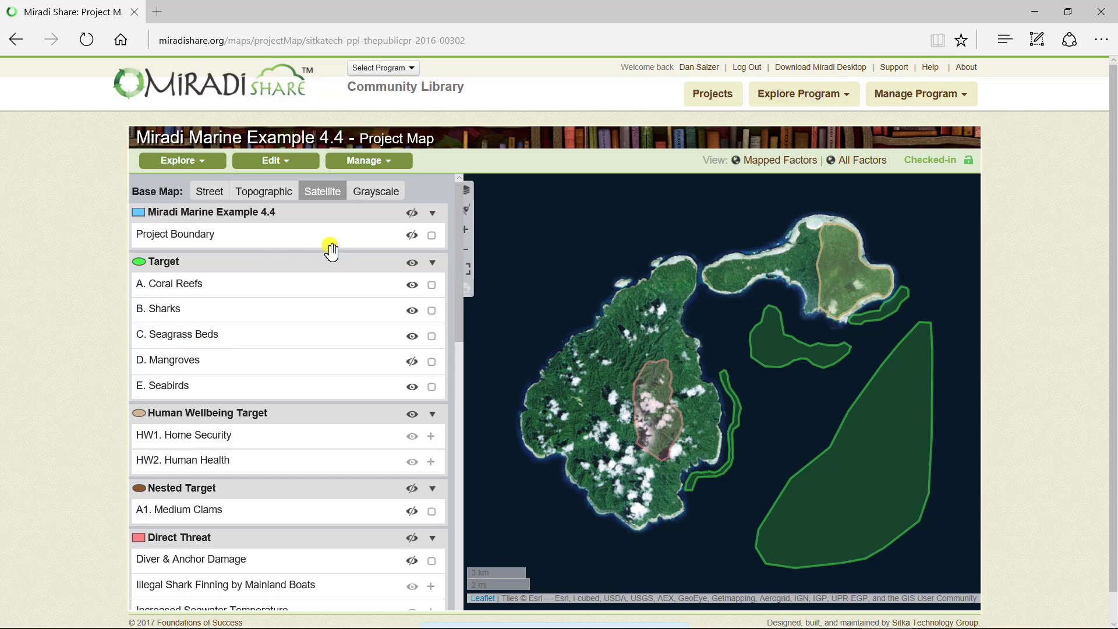
- Toggle the Project Boundary layer on and off, and hide and restore the B. Sharks target on the map
left_click(412, 236)
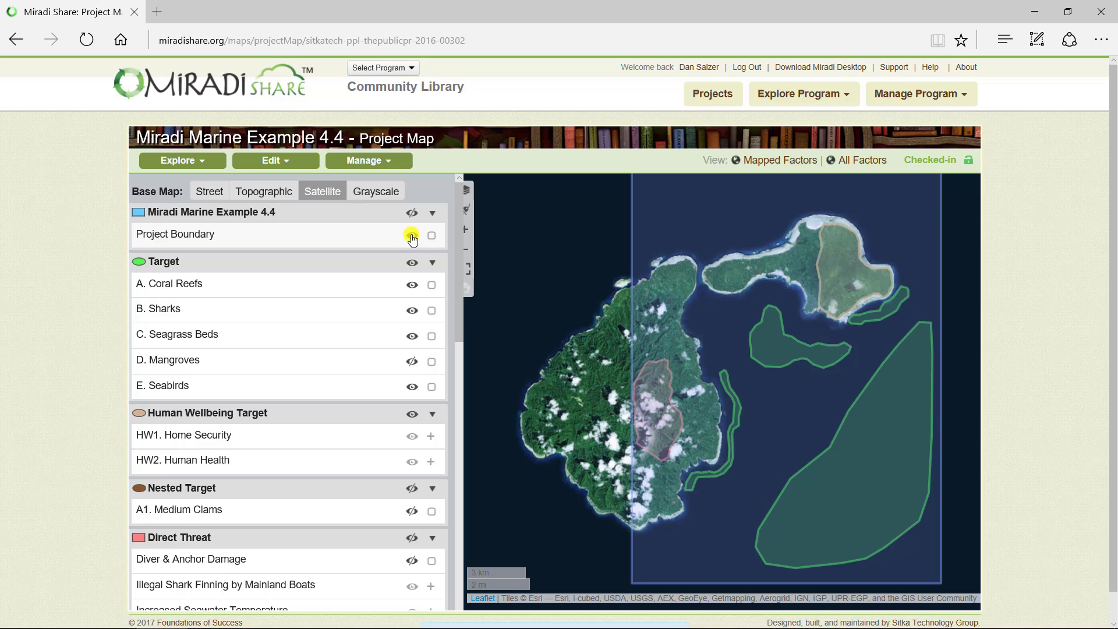
left_click(411, 236)
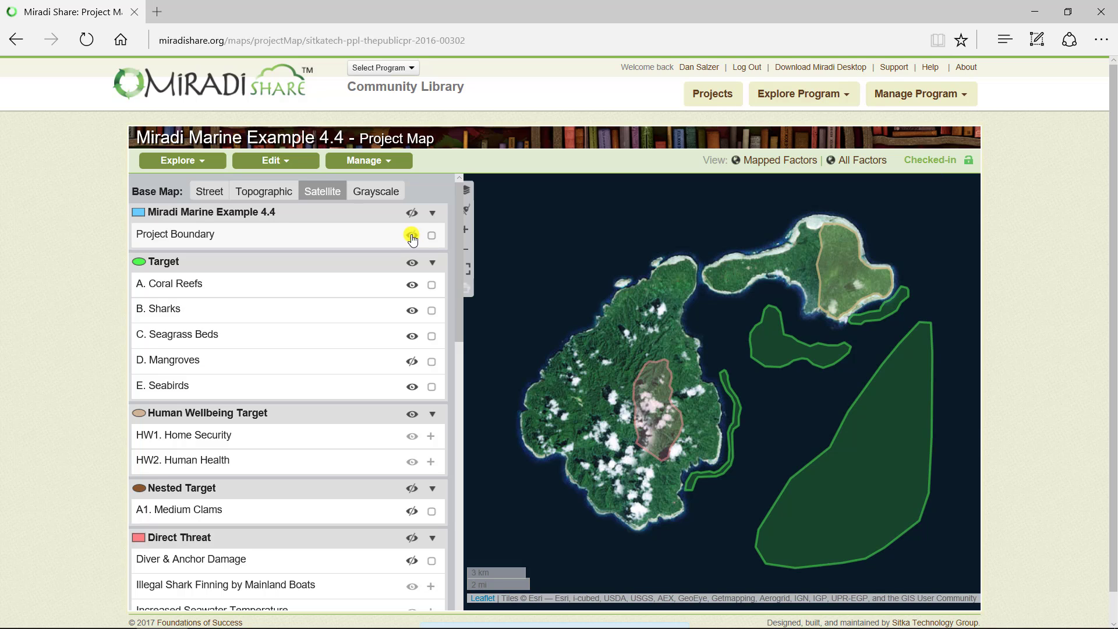
left_click(411, 312)
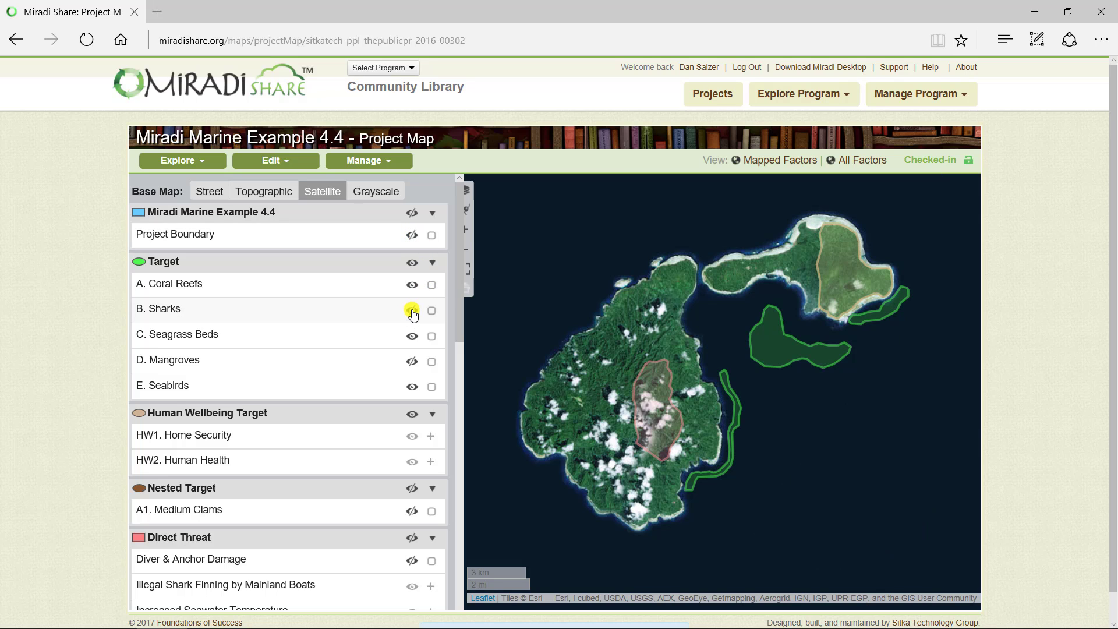
left_click(413, 311)
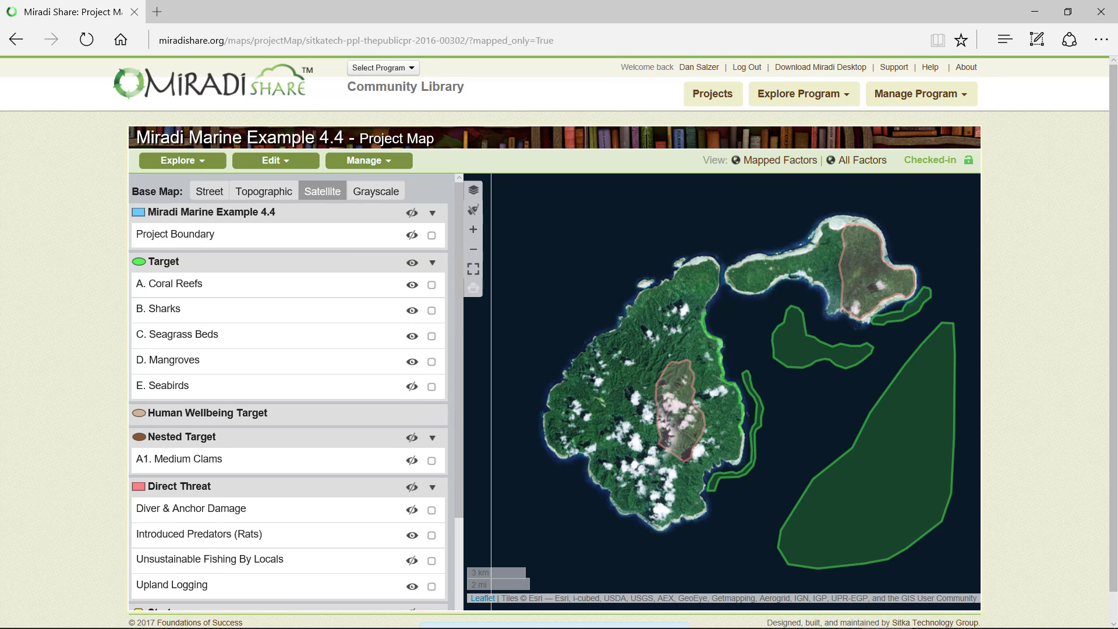
- Expand the project map to full screen for a closer look at the islands, and hide and redisplay its layer list
left_click(472, 269)
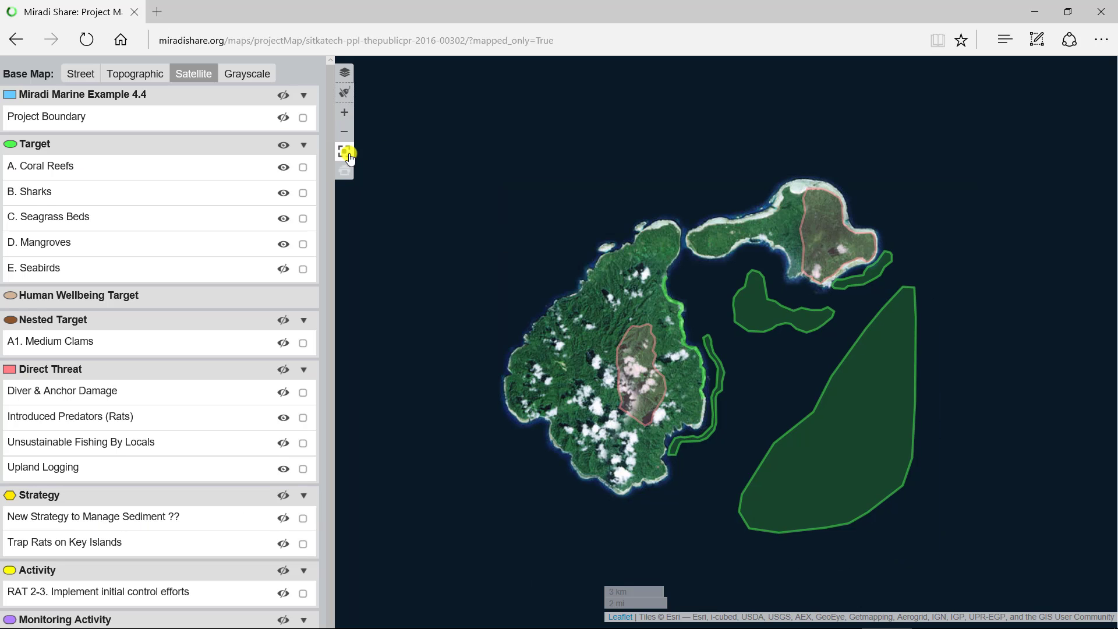
left_click(344, 112)
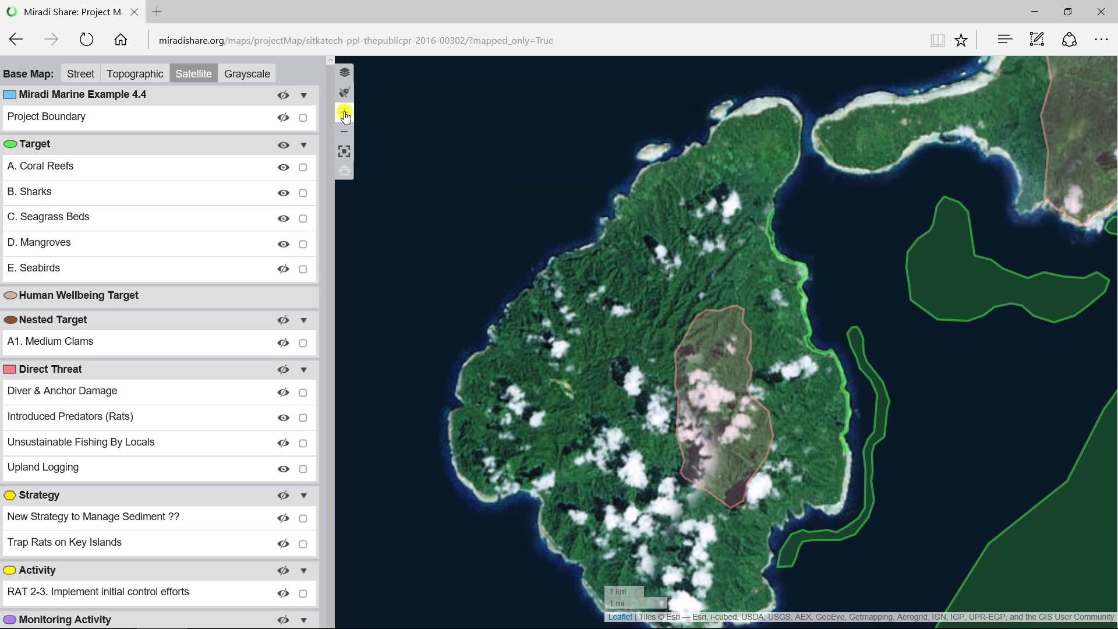
left_click_drag(786, 294, 619, 350)
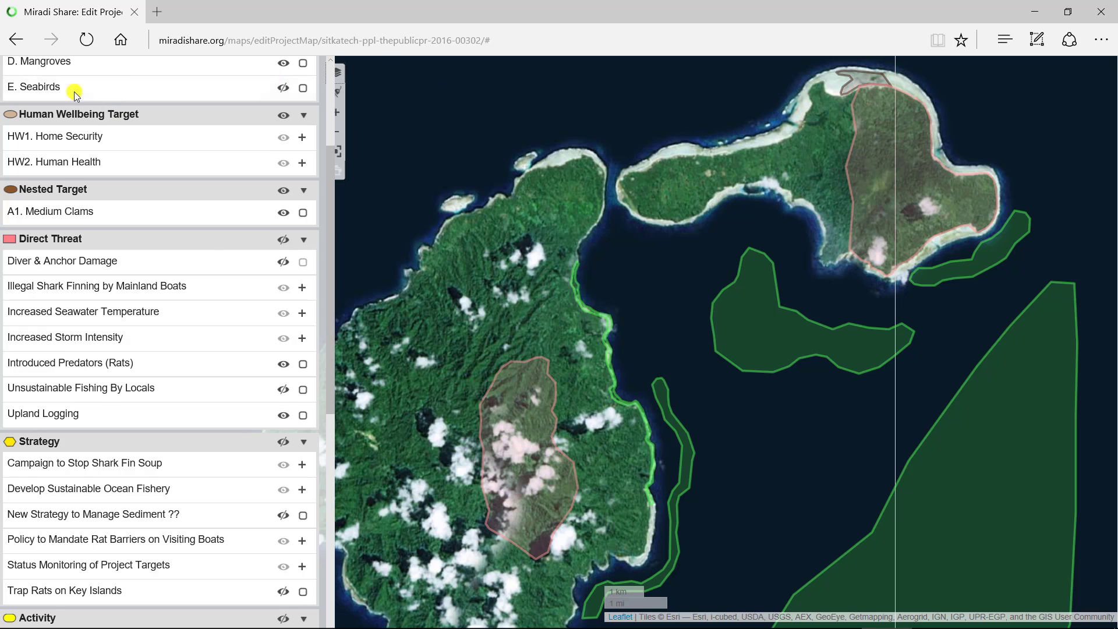
left_click(346, 74)
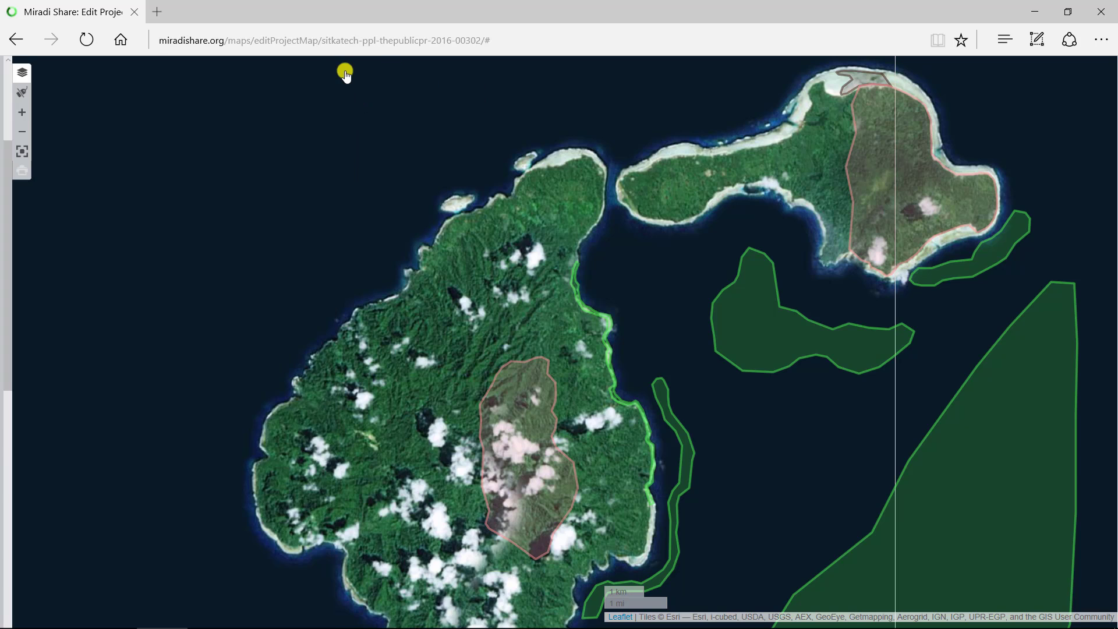
left_click(22, 73)
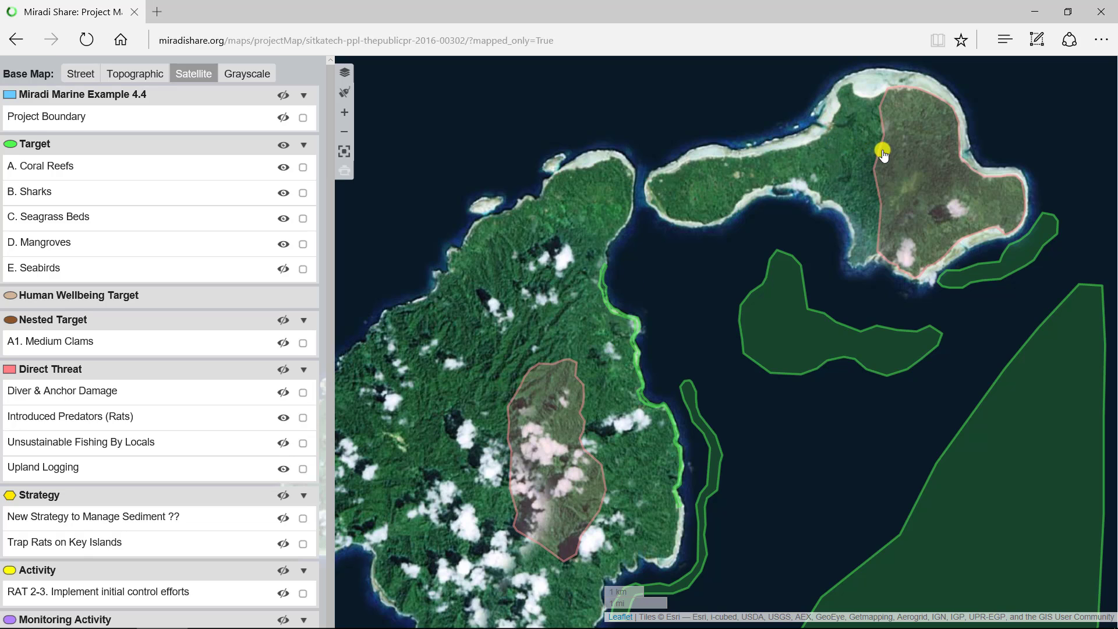
- Identify the shaded area on the northeastern island and turn on the labels of the mapped factors
left_click(932, 173)
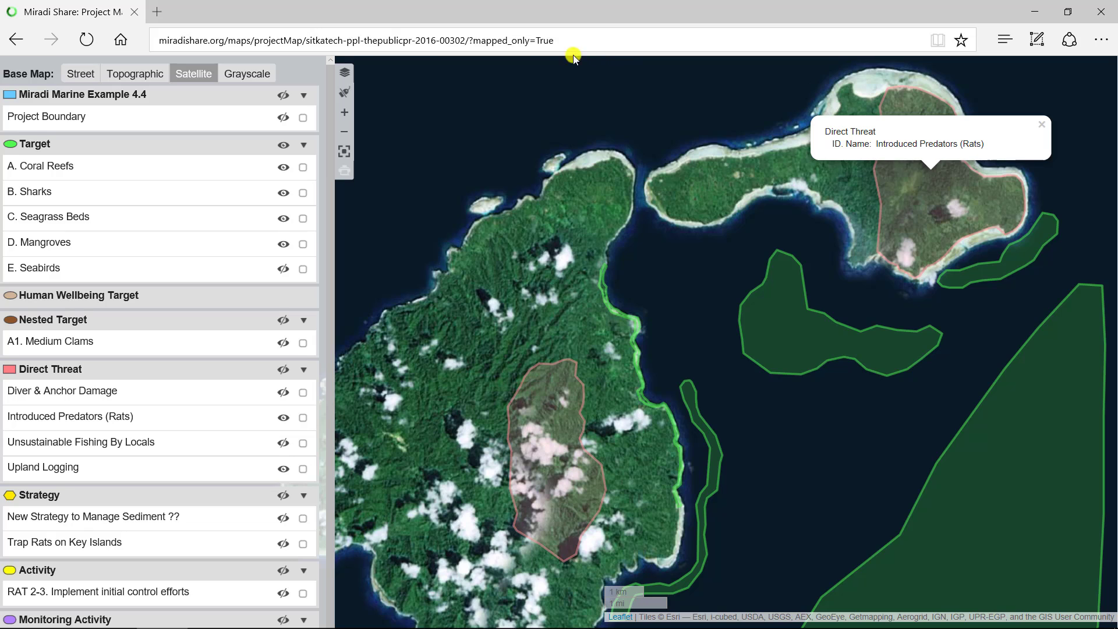
left_click(344, 94)
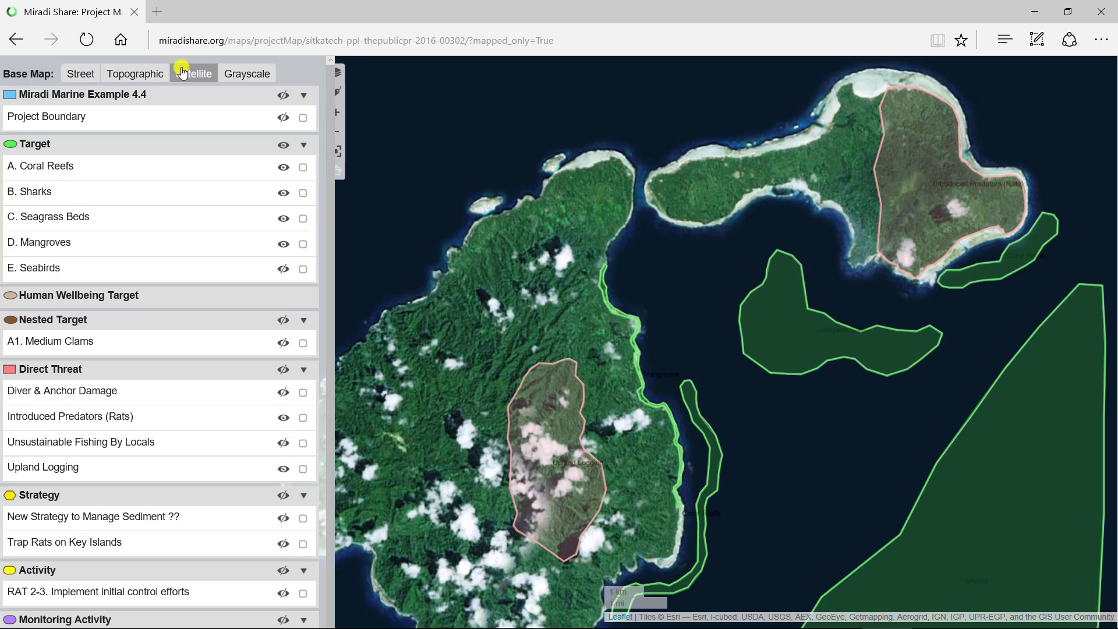
- Switch the base map through Street and Topographic to Grayscale, and turn off the map labels
left_click(79, 75)
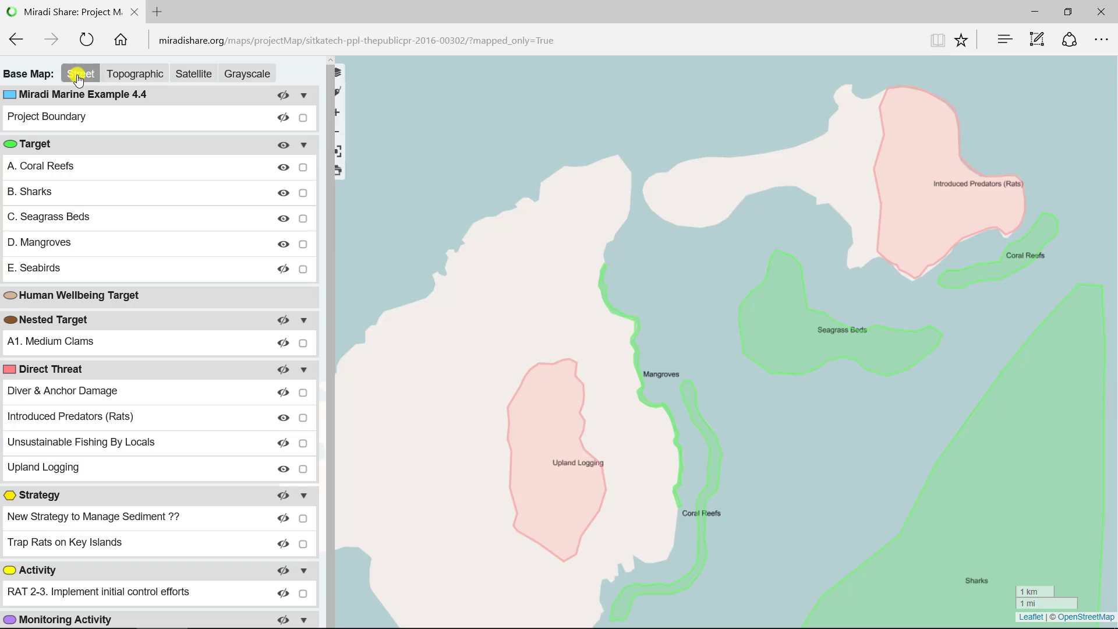
left_click(124, 76)
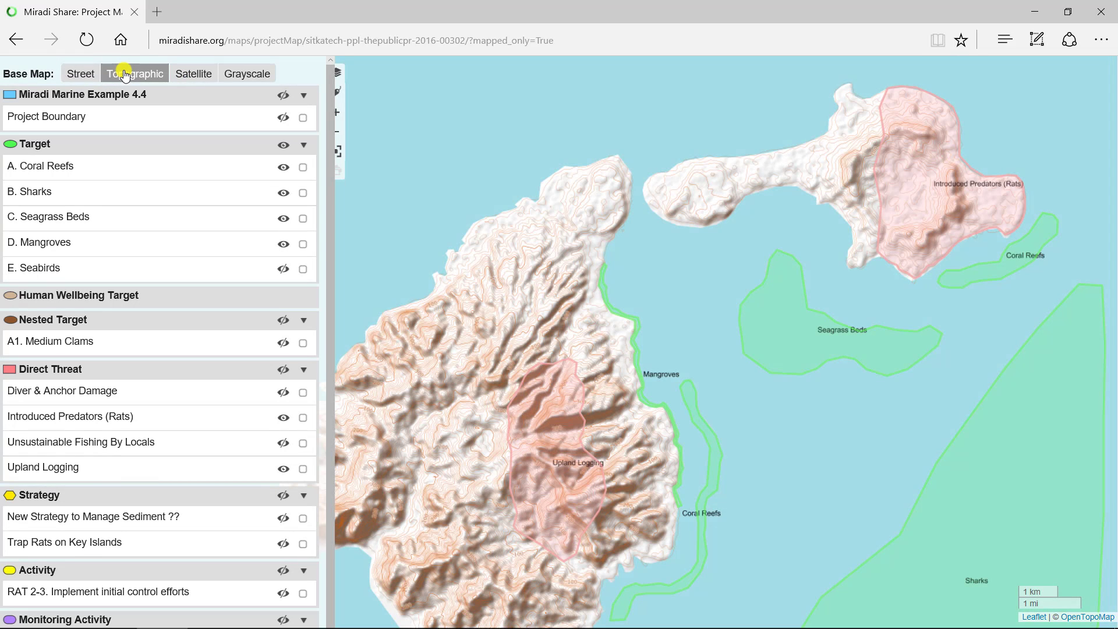
left_click(253, 76)
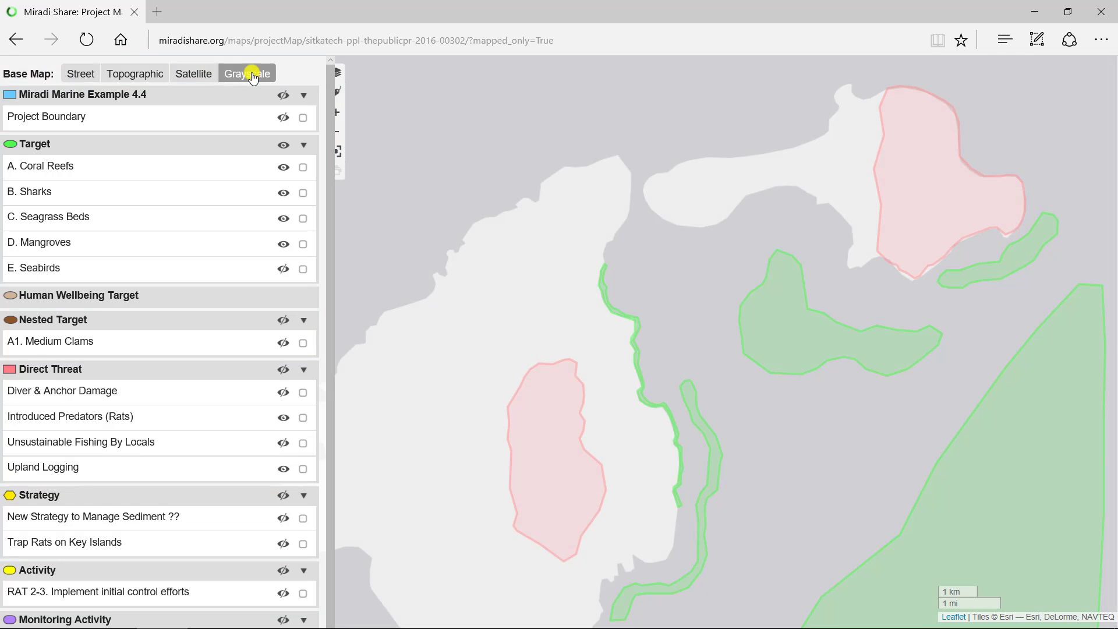
left_click(326, 84)
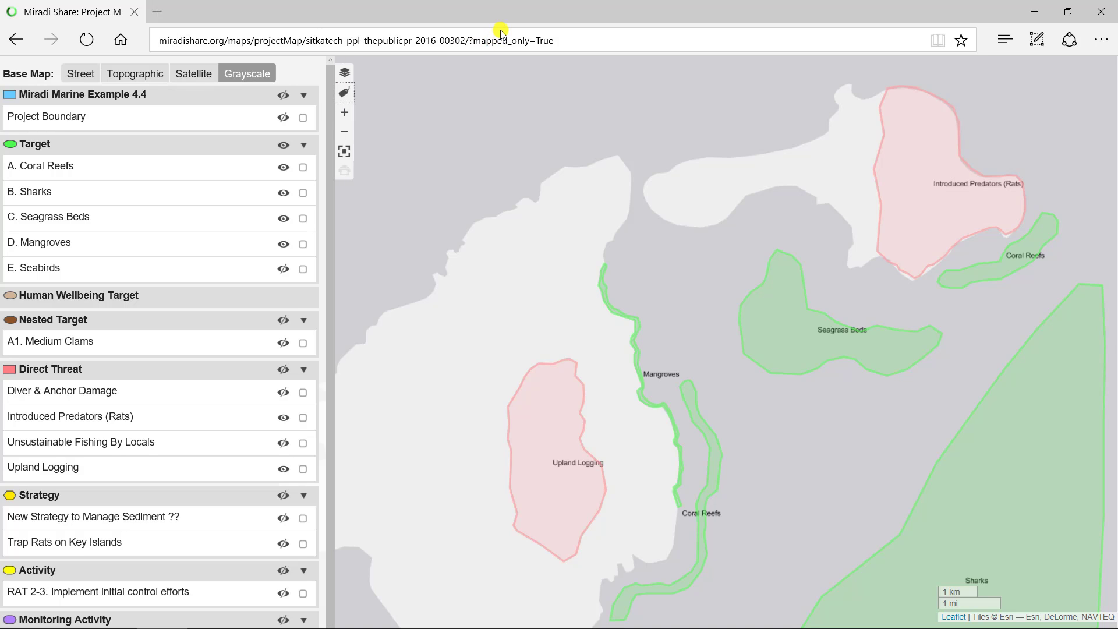
left_click(346, 92)
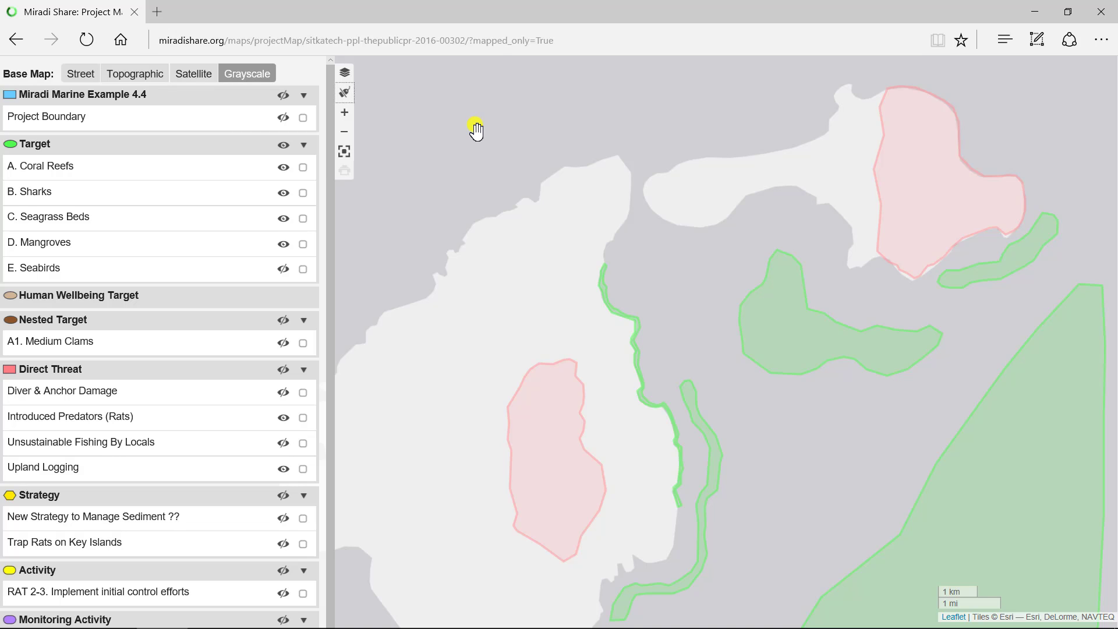
- Switch the base map to Satellite and display the Diver & Anchor Damage threat before leaving full-screen view
left_click(193, 74)
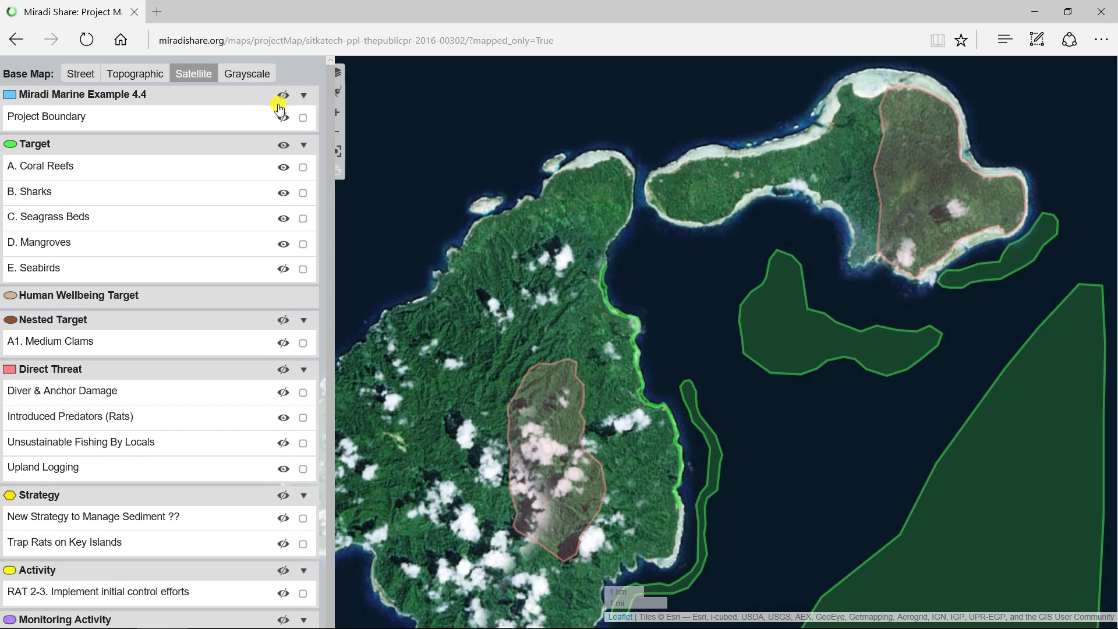
left_click(283, 395)
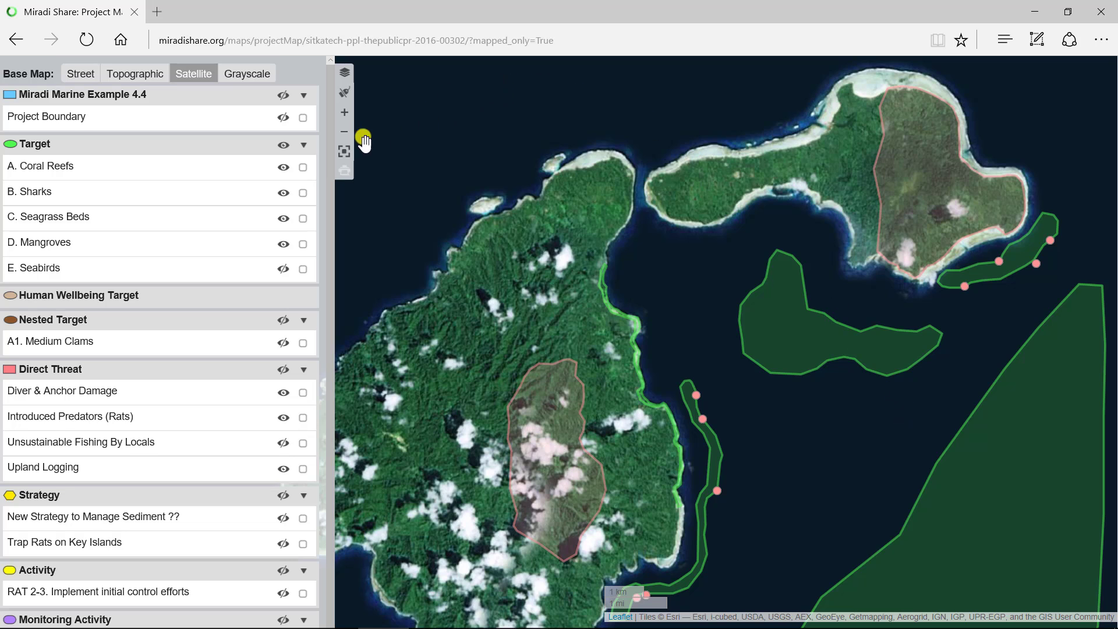
left_click(345, 151)
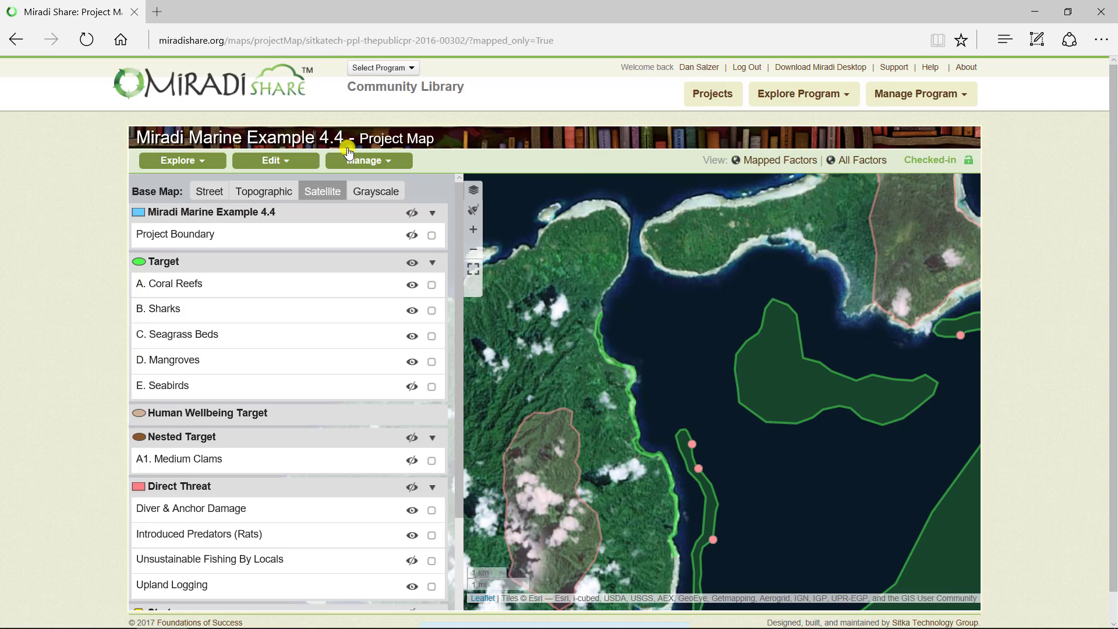
- Open the Miradi Marine Example 4.4 project map for editing and expand it to full screen
left_click(286, 165)
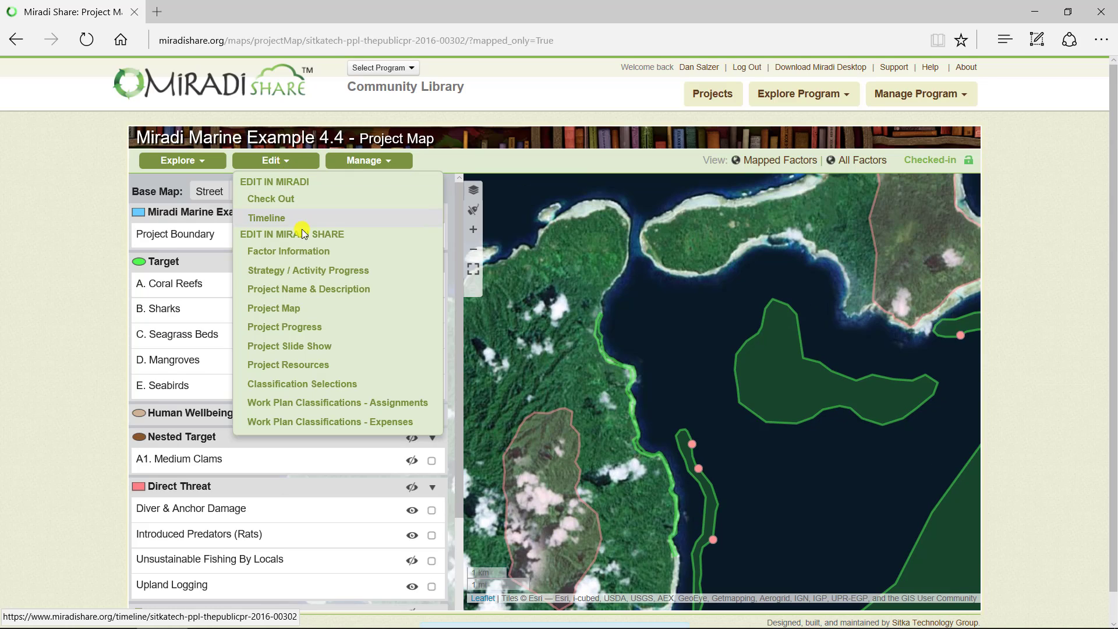
left_click(288, 309)
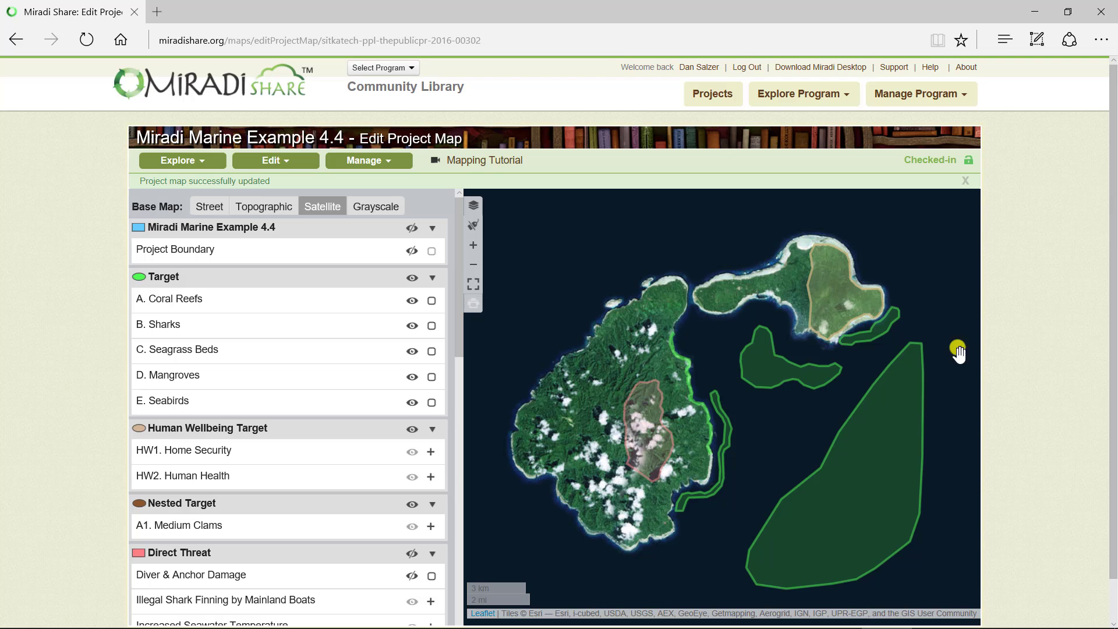
left_click(473, 285)
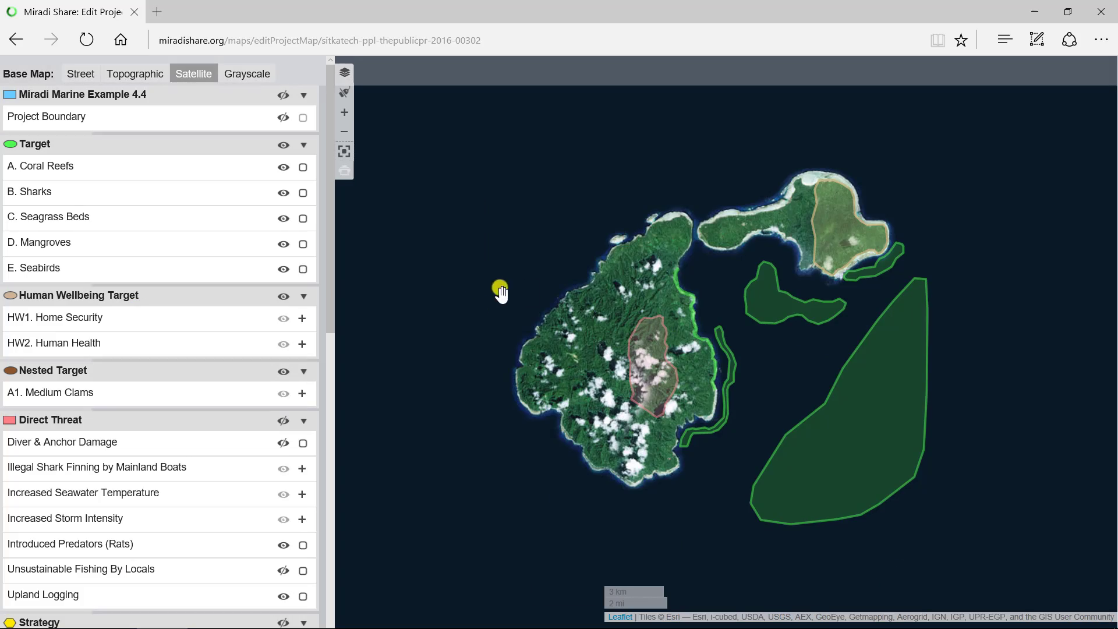
- Start mapping the A1. Medium Clams nested target on the reef along the northern shore of the northeastern island
scroll(721, 274, "up", 2)
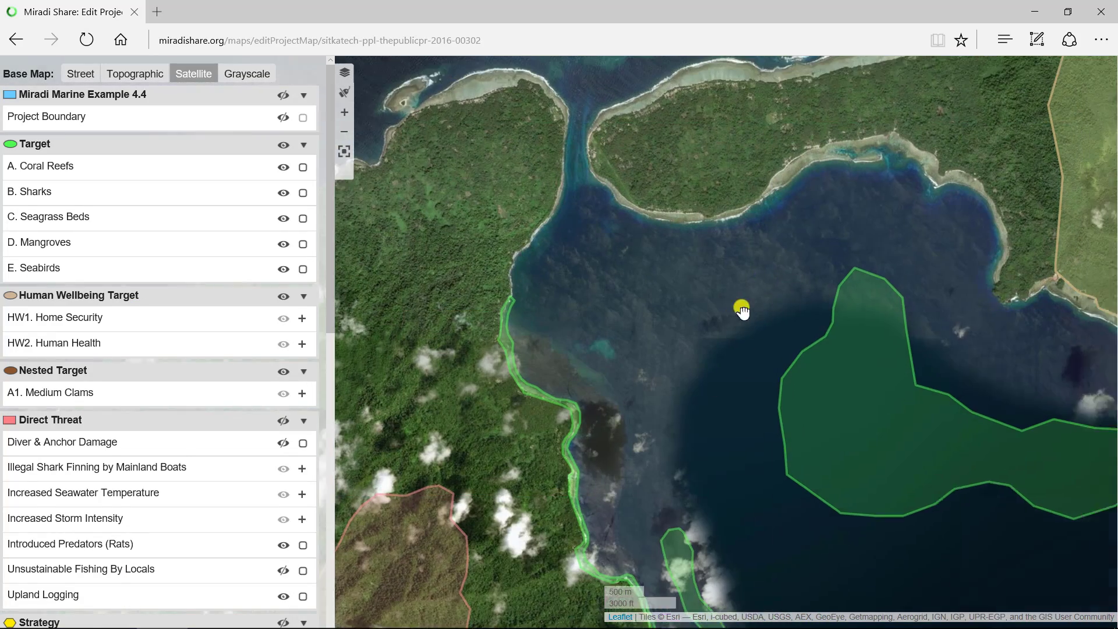
left_click_drag(741, 309, 525, 556)
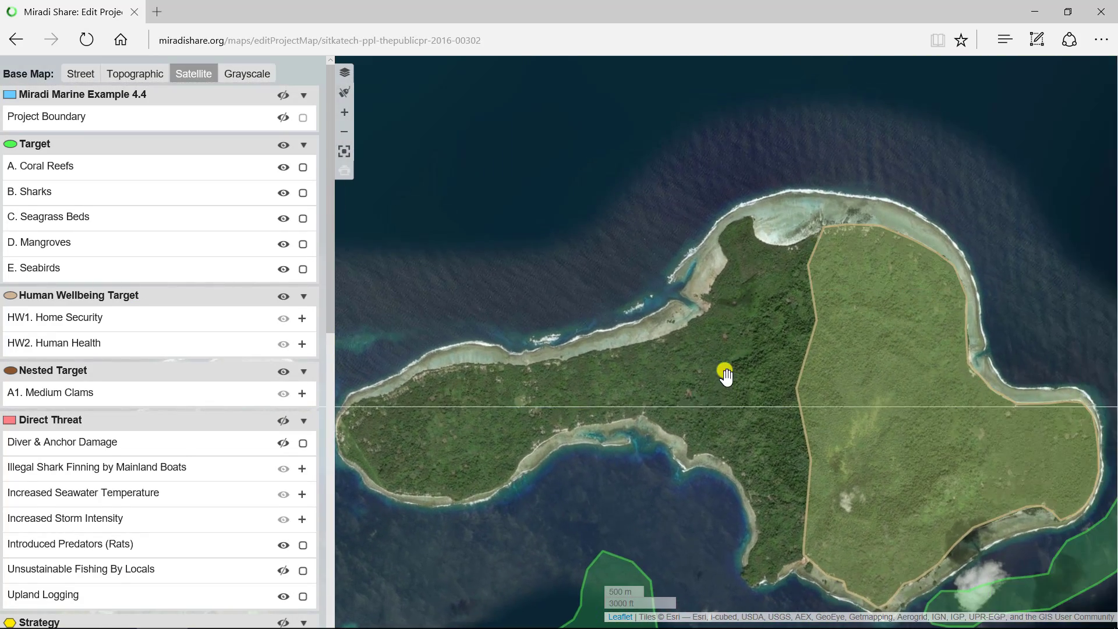
scroll(724, 373, "up", 1)
left_click_drag(723, 373, 599, 412)
scroll(600, 413, "down", 1)
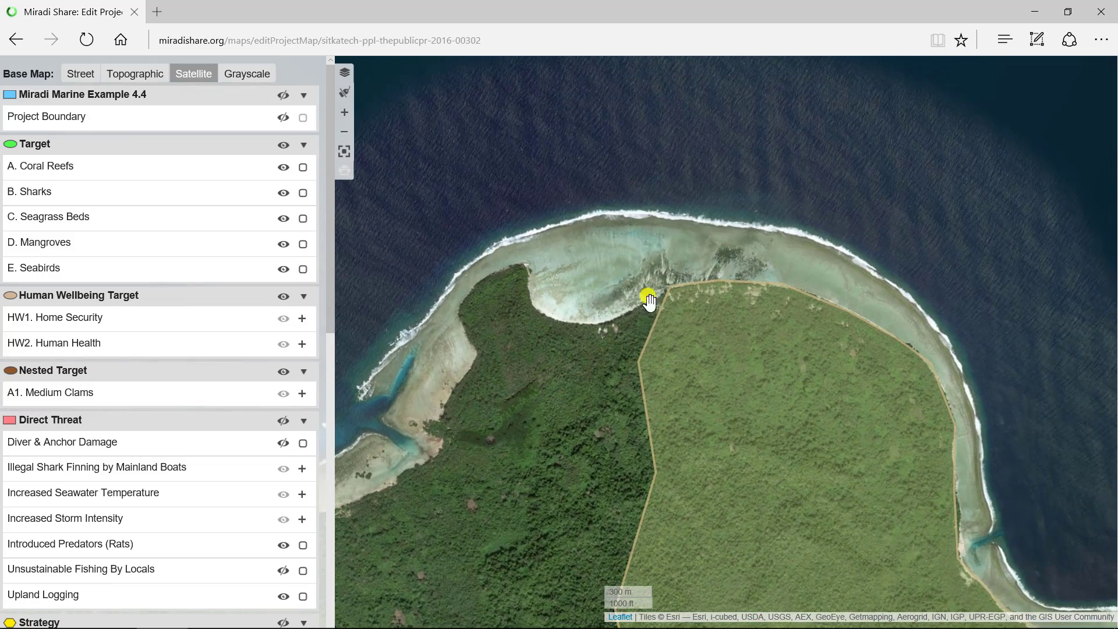
scroll(609, 357, "up", 1)
left_click_drag(613, 353, 482, 456)
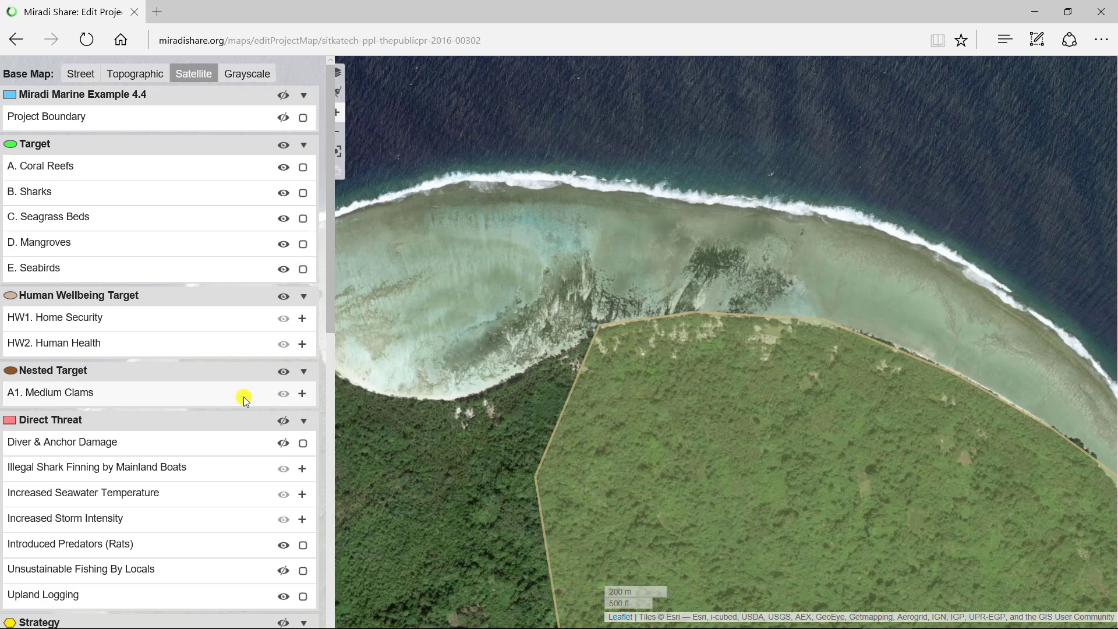
left_click(302, 395)
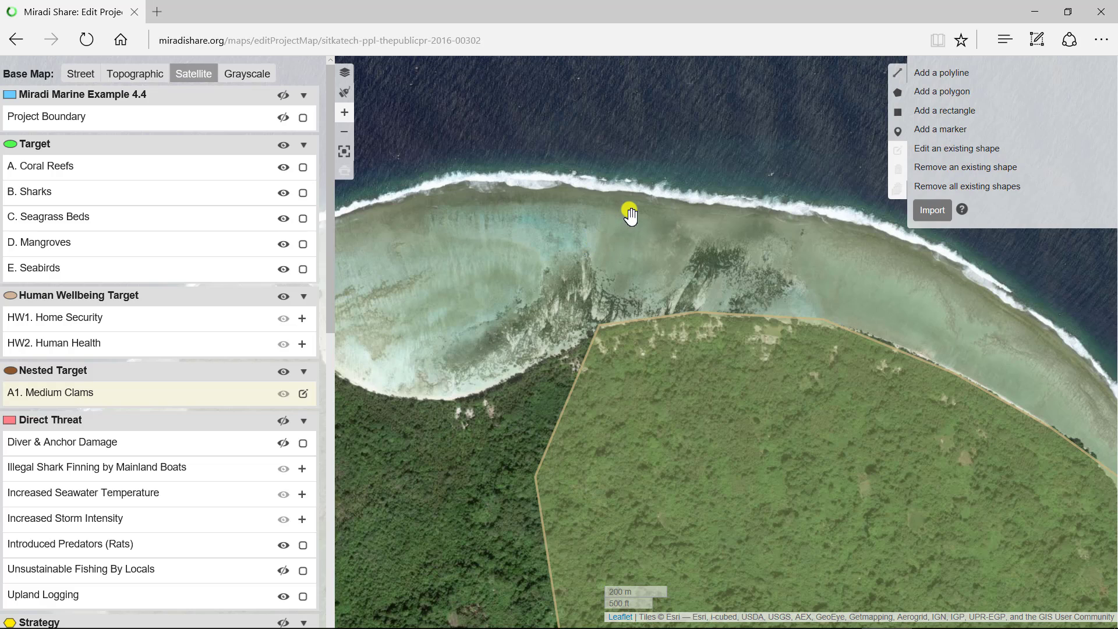
- Draw a rectangle over the reef flat for Medium Clams, extend its western side along the reef and save the shape edit
left_click(926, 114)
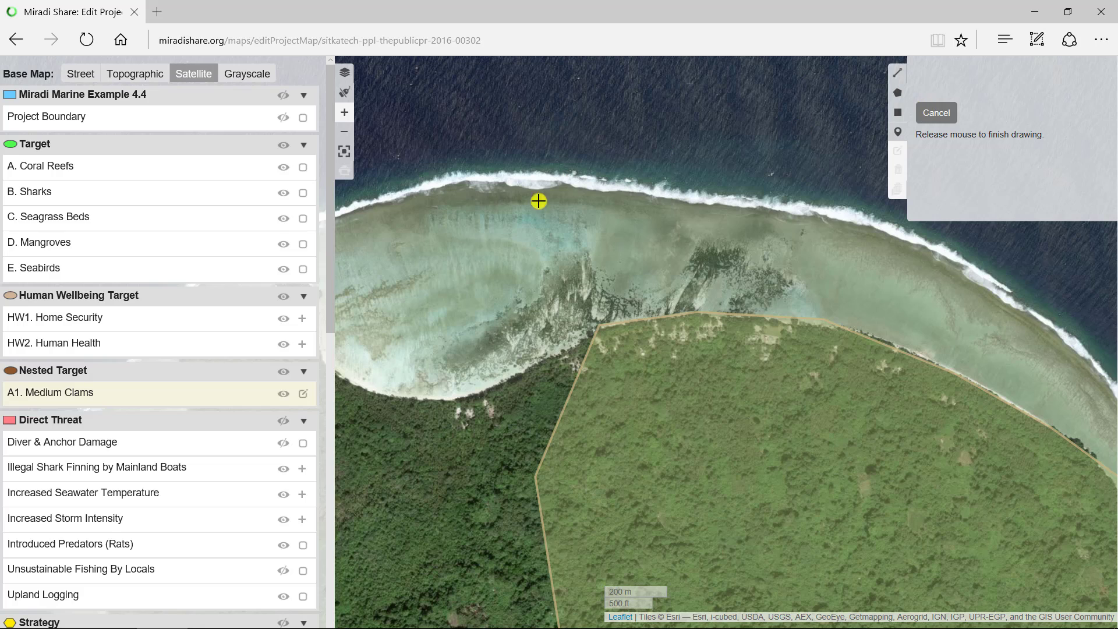
mouse_move(438, 198)
left_mouse_down()
mouse_move(460, 243)
mouse_move(567, 297)
mouse_move(806, 295)
mouse_move(889, 308)
left_mouse_up()
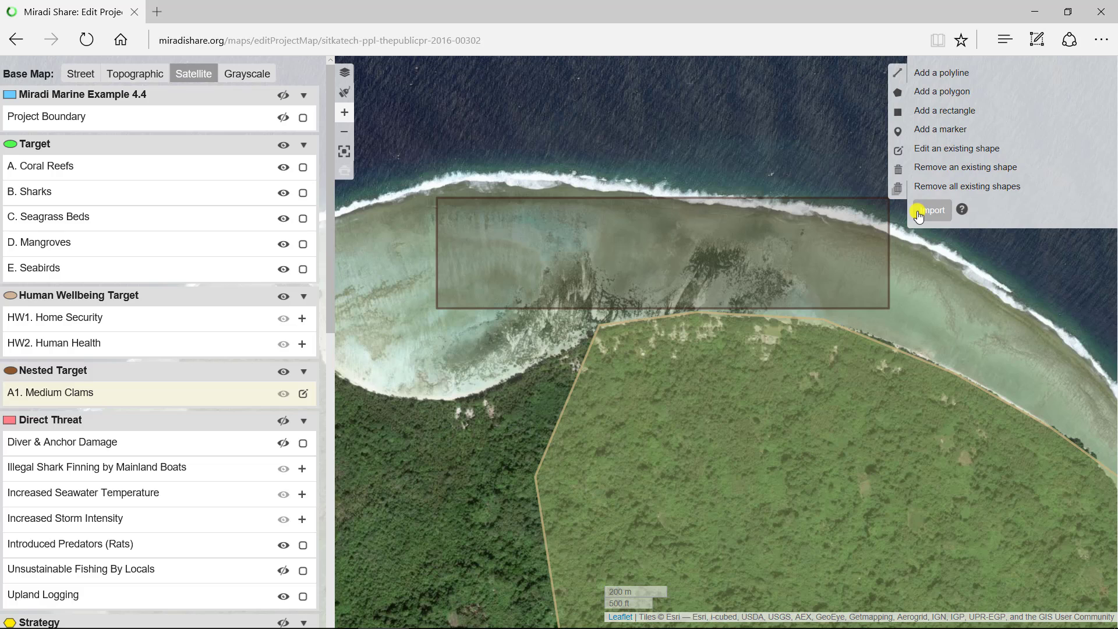
left_click(939, 150)
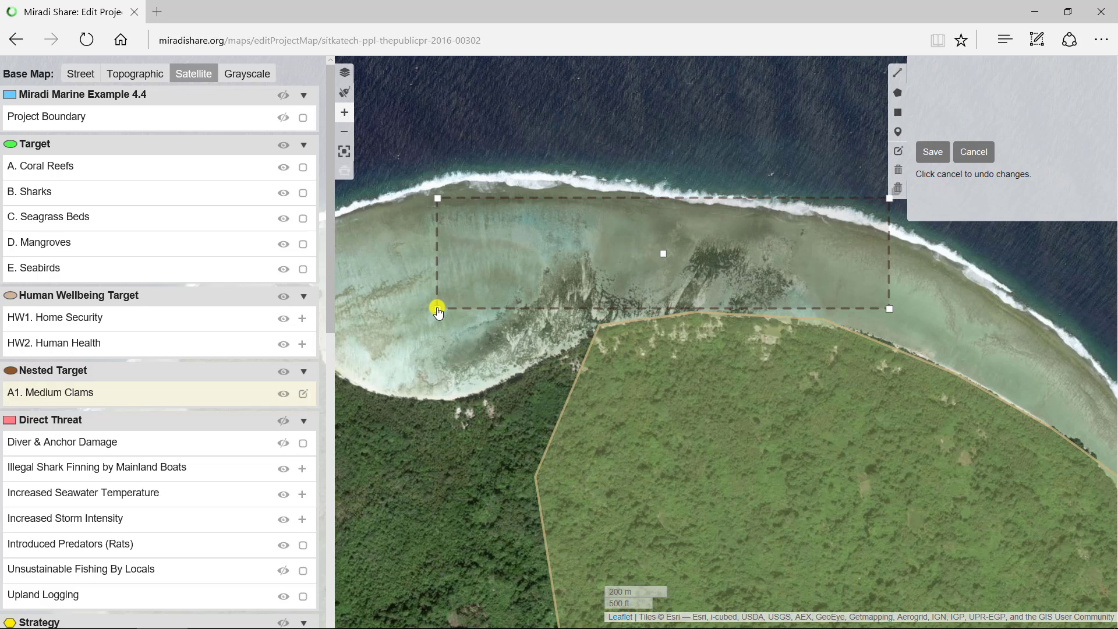
left_click_drag(437, 314, 379, 310)
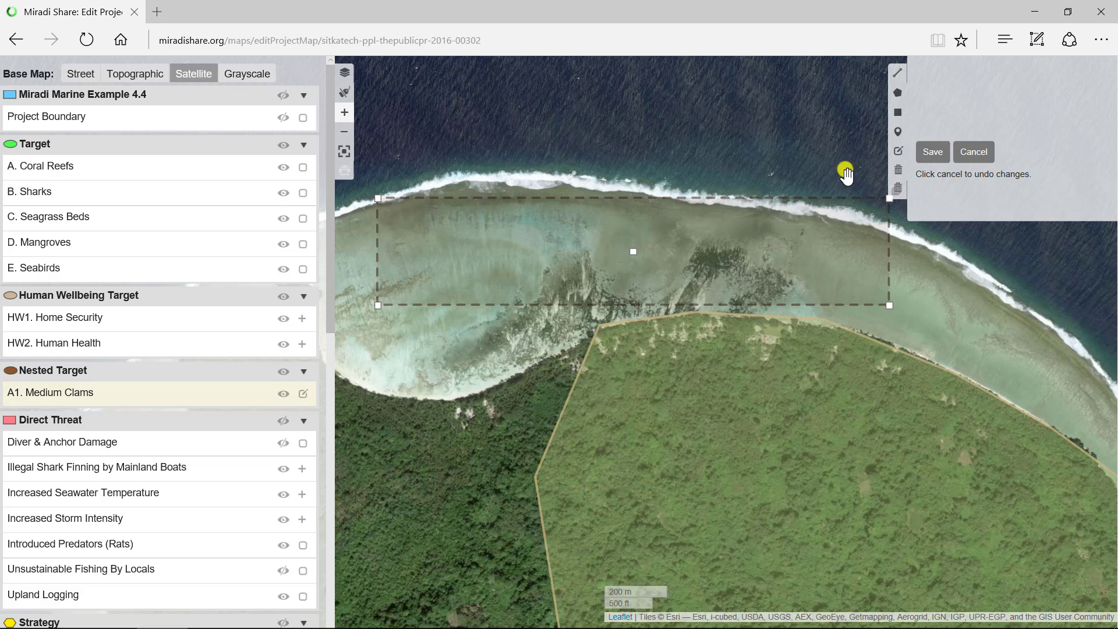
left_click(931, 152)
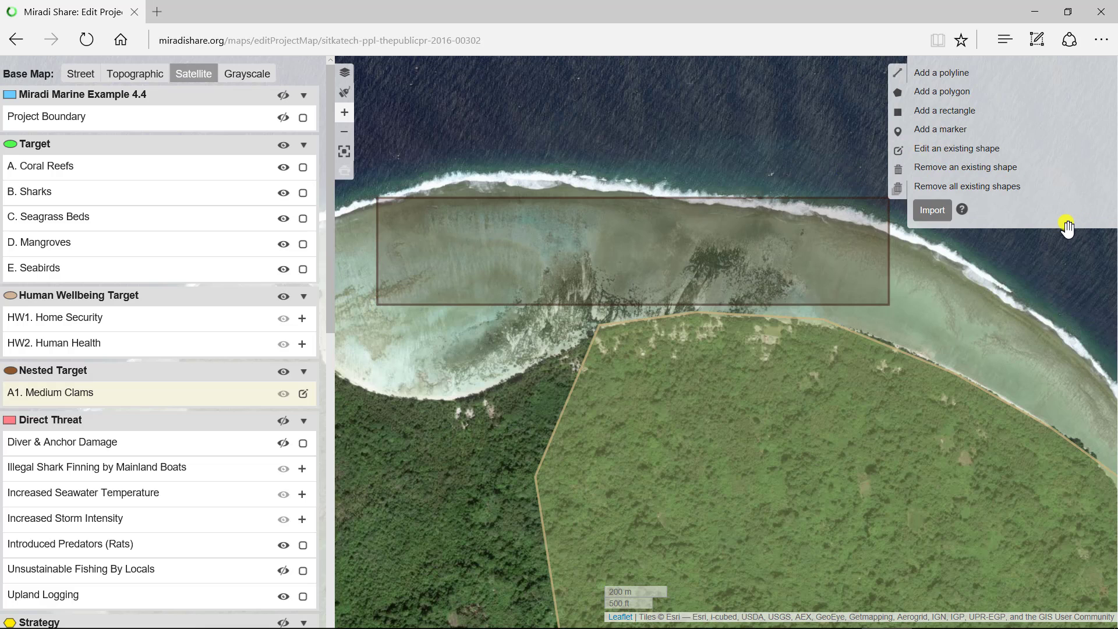
- Remove the rectangle from the Medium Clams target and save the removal
left_click(921, 170)
left_click(729, 222)
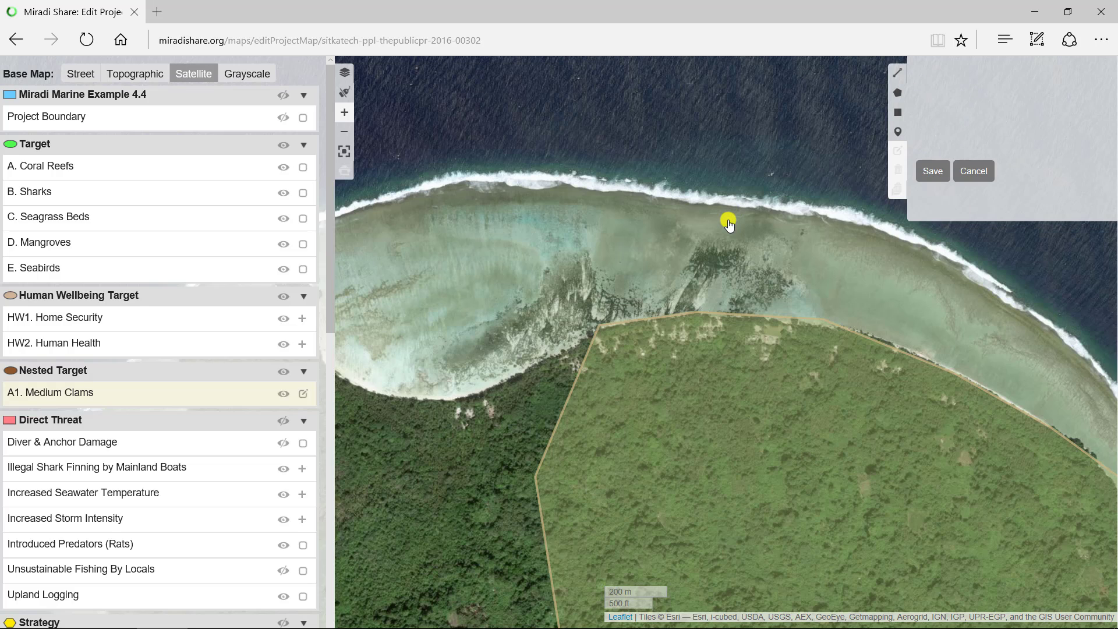
left_click(935, 172)
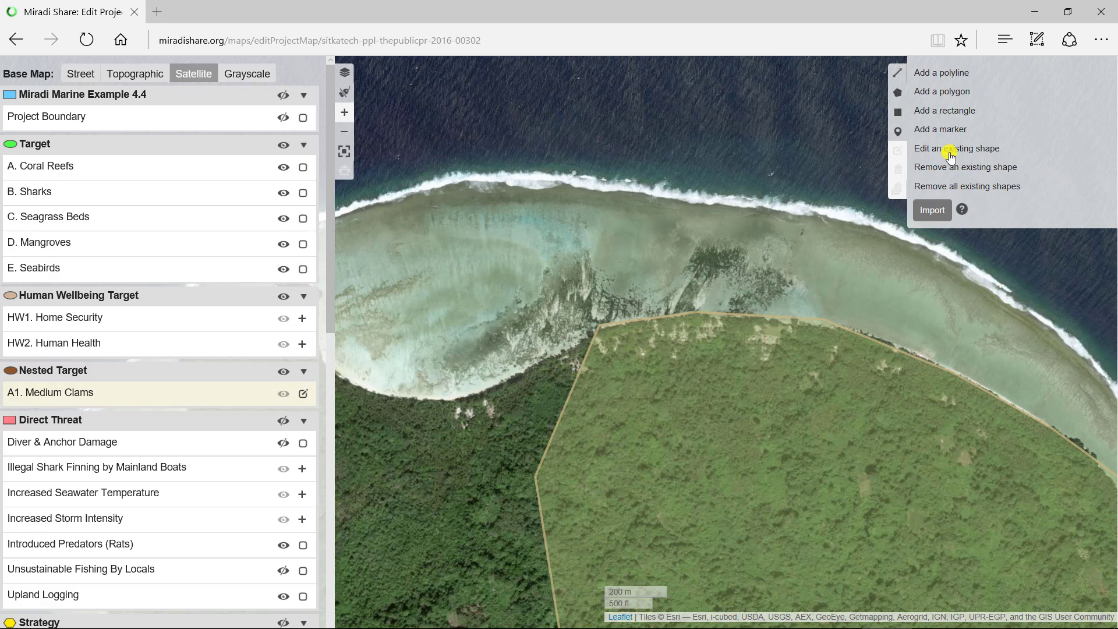
- Draw a closed polygon for Medium Clams covering the dark reef patches between the surf line and the island's northern shore
left_click(926, 94)
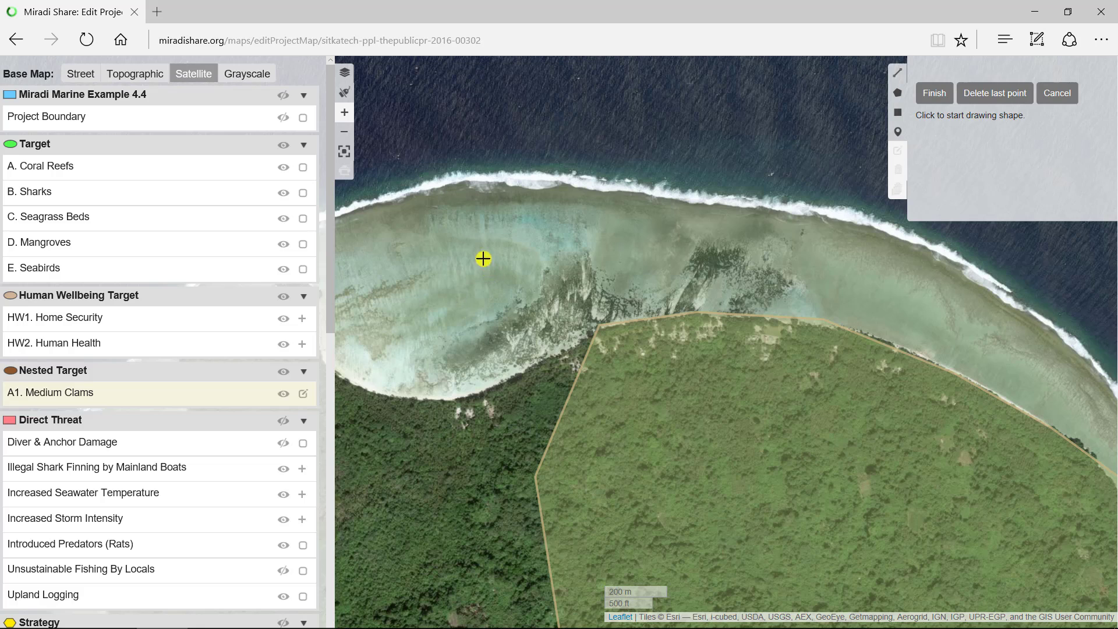
left_click(430, 235)
left_click(475, 240)
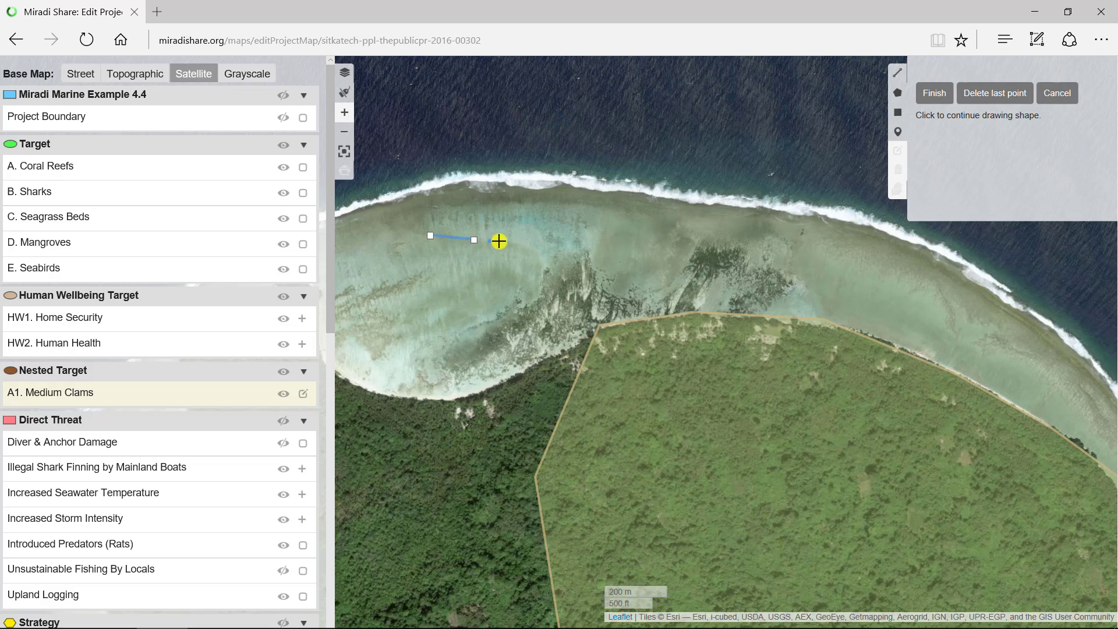
left_click(519, 246)
left_click(544, 276)
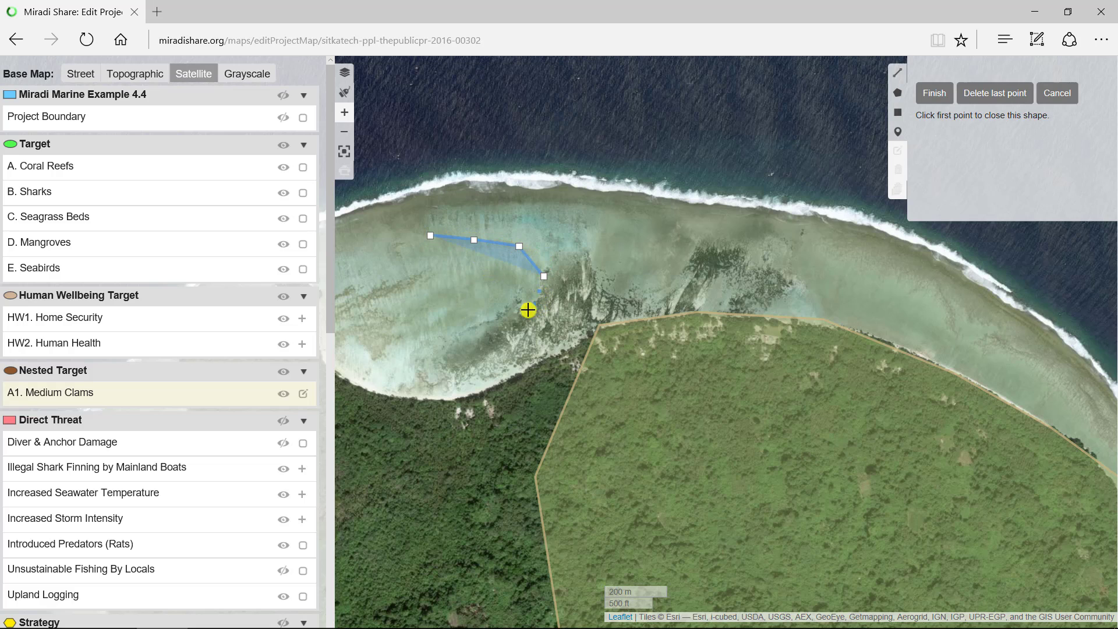
left_click_drag(528, 310, 515, 311)
left_click(452, 331)
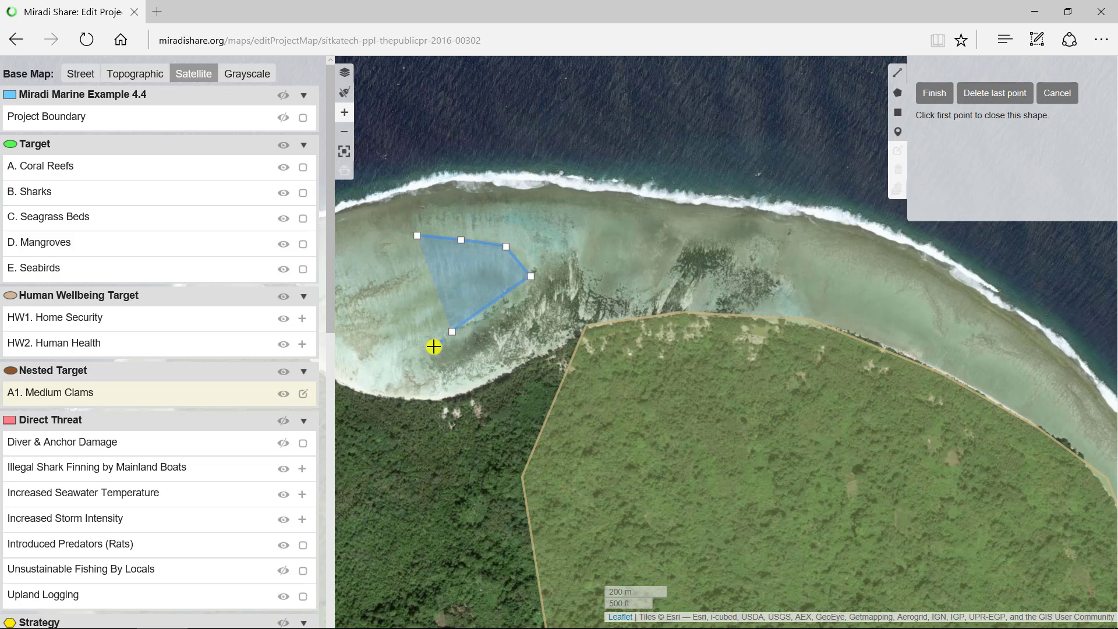
left_click(435, 379)
left_click(497, 371)
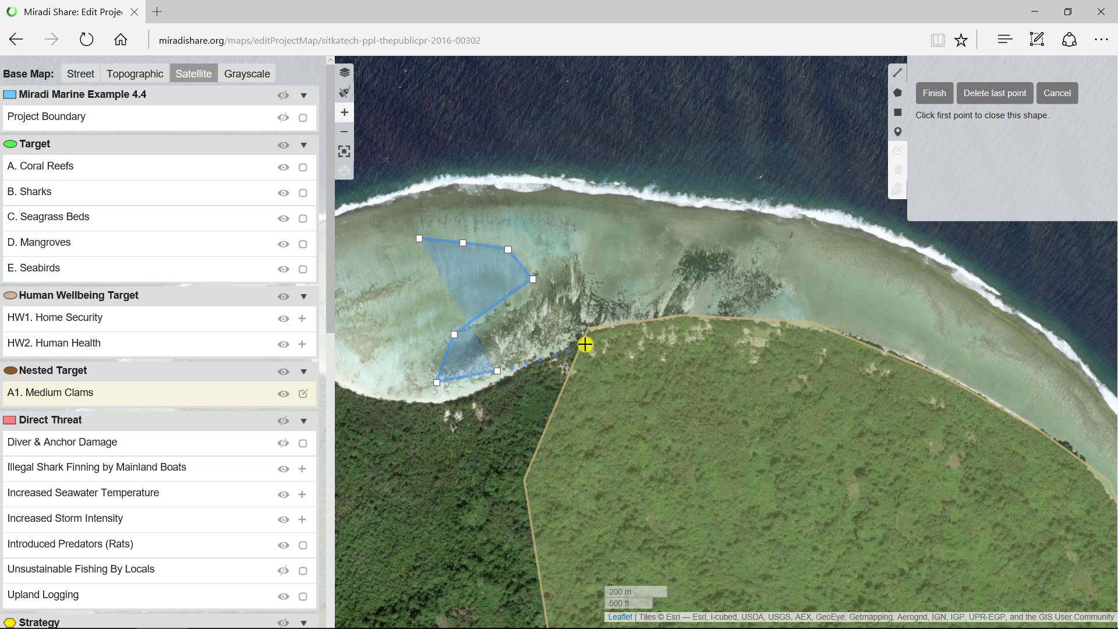
left_click(585, 344)
left_click(688, 343)
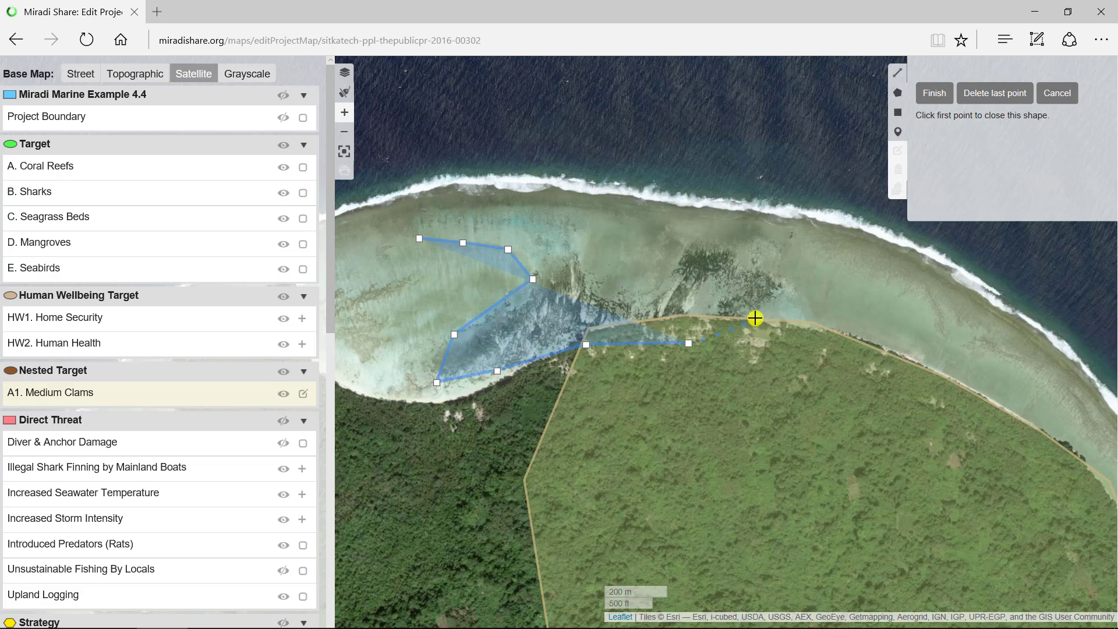
left_click(755, 318)
left_click(809, 326)
left_click(845, 334)
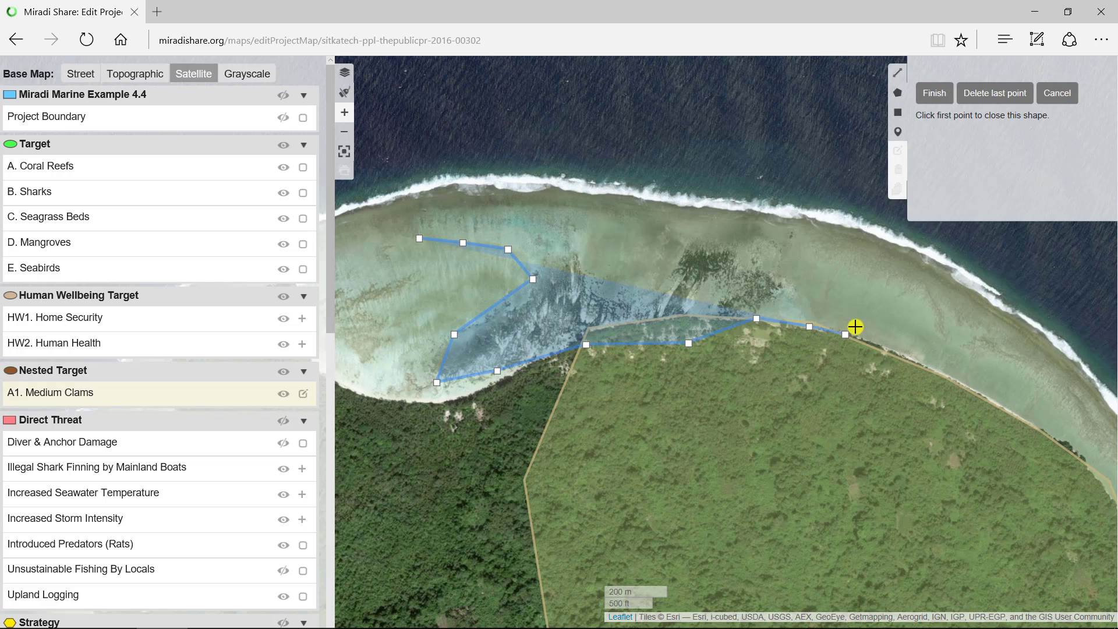
left_click_drag(878, 272, 835, 229)
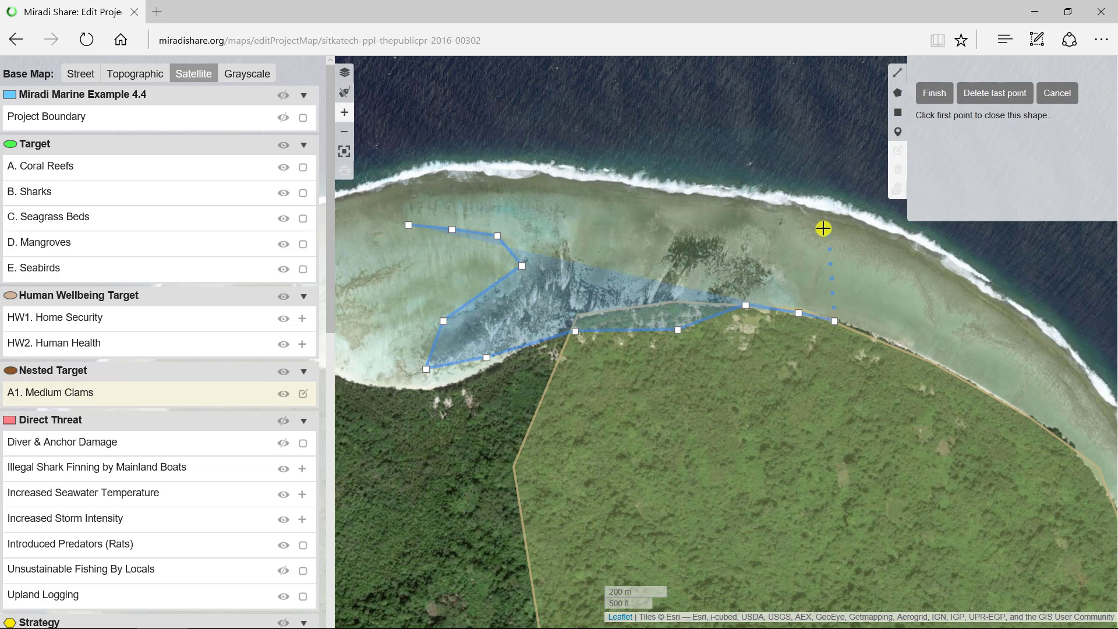
left_click(755, 216)
left_click(637, 205)
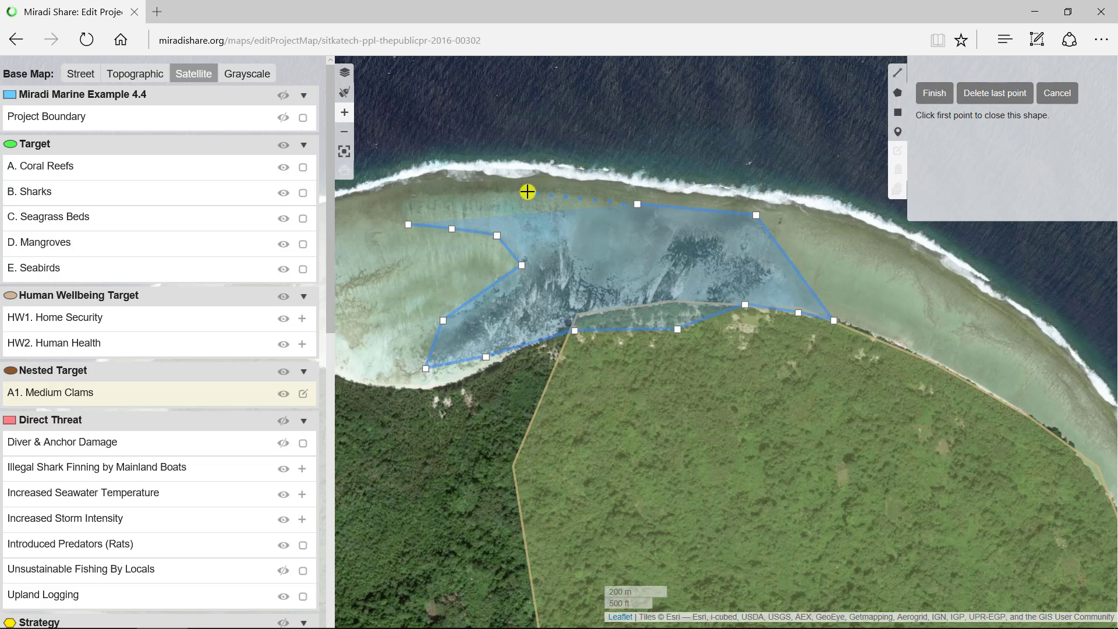
left_click(527, 192)
left_click(438, 195)
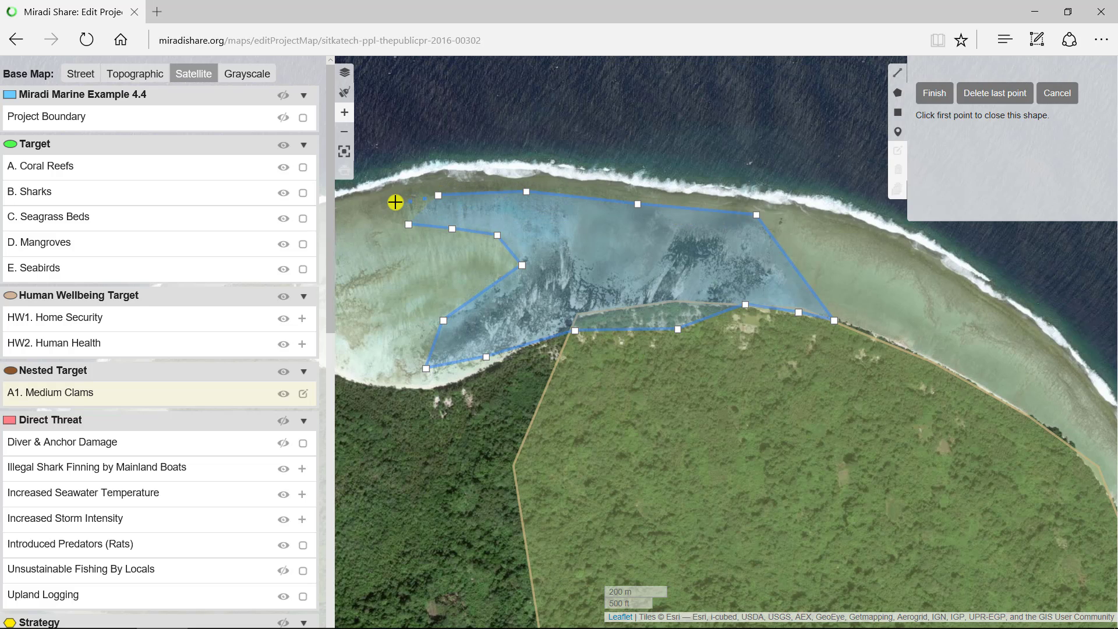
left_click(394, 204)
left_click(408, 226)
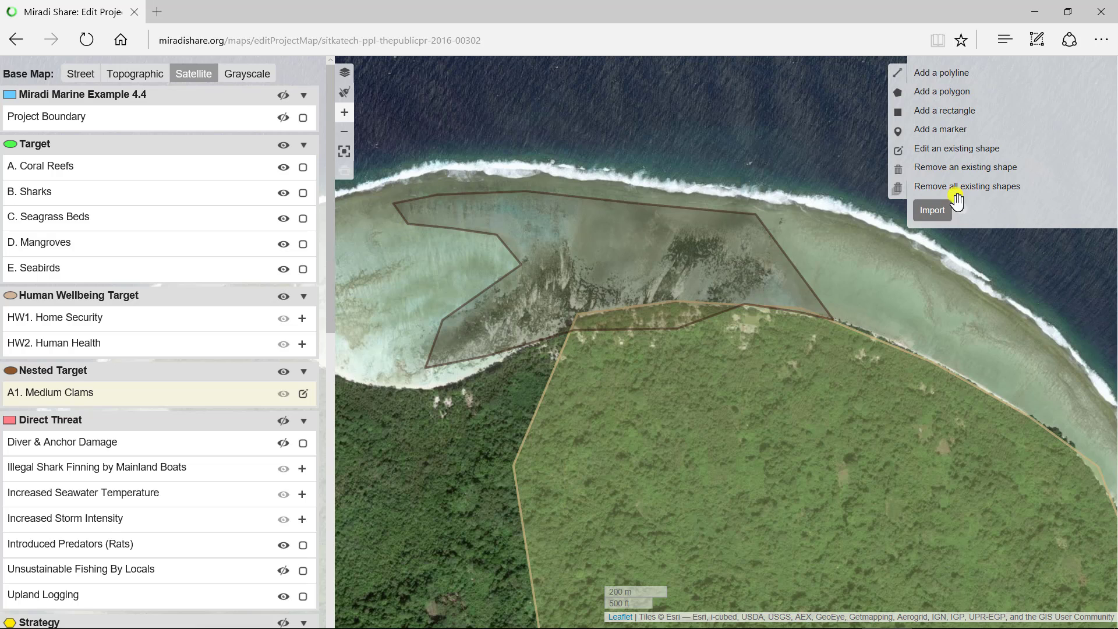
- Reshape the Medium Clams polygon's southern edge to follow the shoreline, save the shape and finish editing the target
left_click(926, 151)
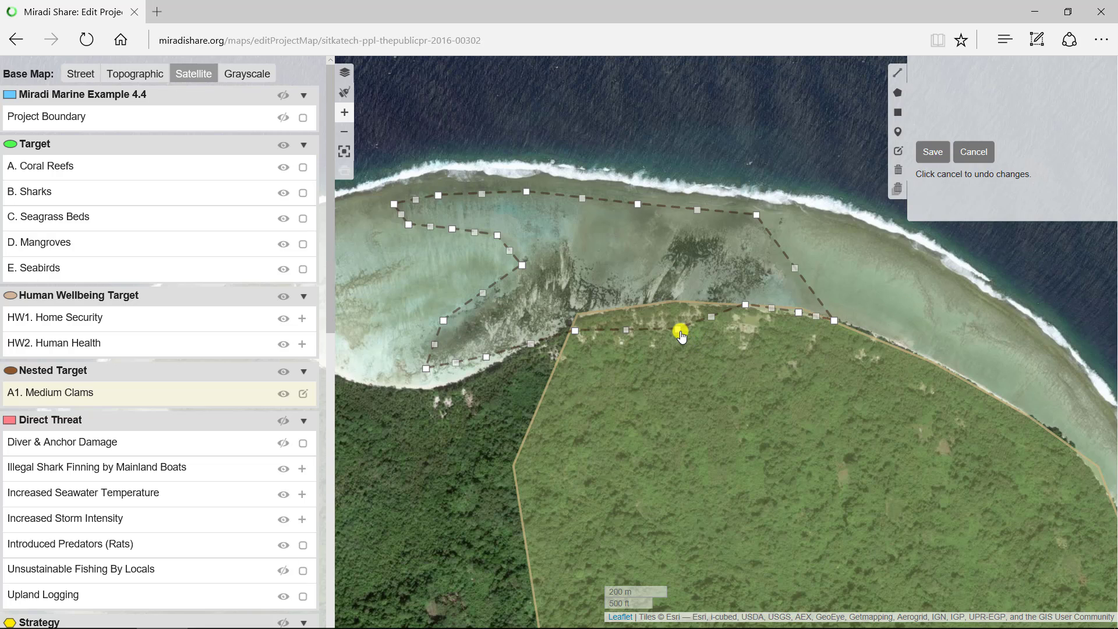
left_click_drag(679, 333, 660, 303)
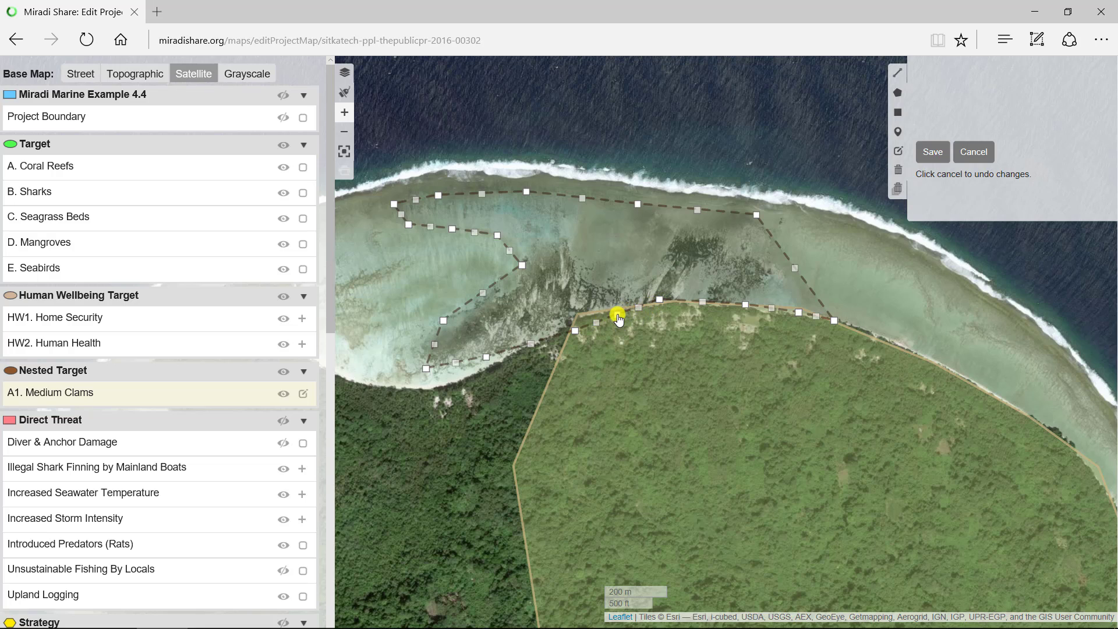
left_click_drag(619, 319, 576, 317)
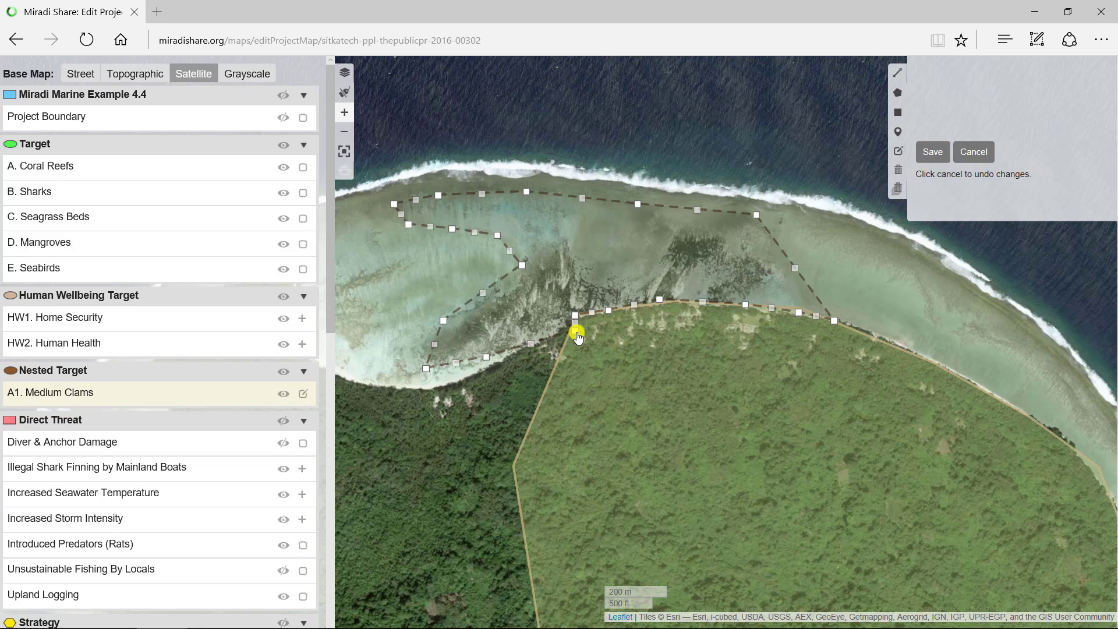
left_click_drag(577, 338, 431, 389)
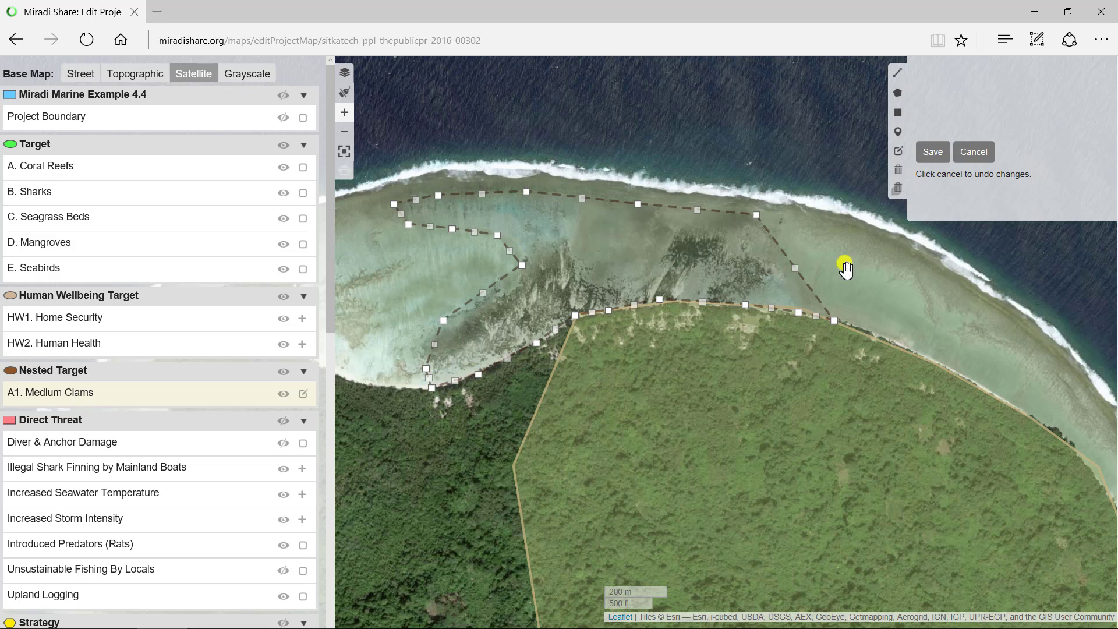
left_click(932, 152)
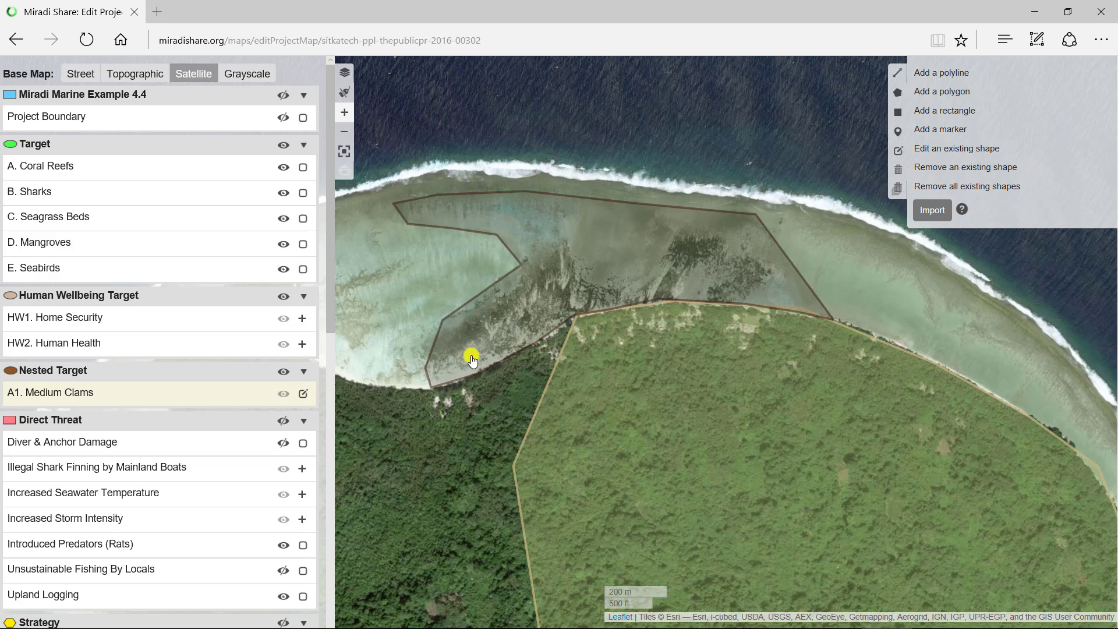
left_click(303, 394)
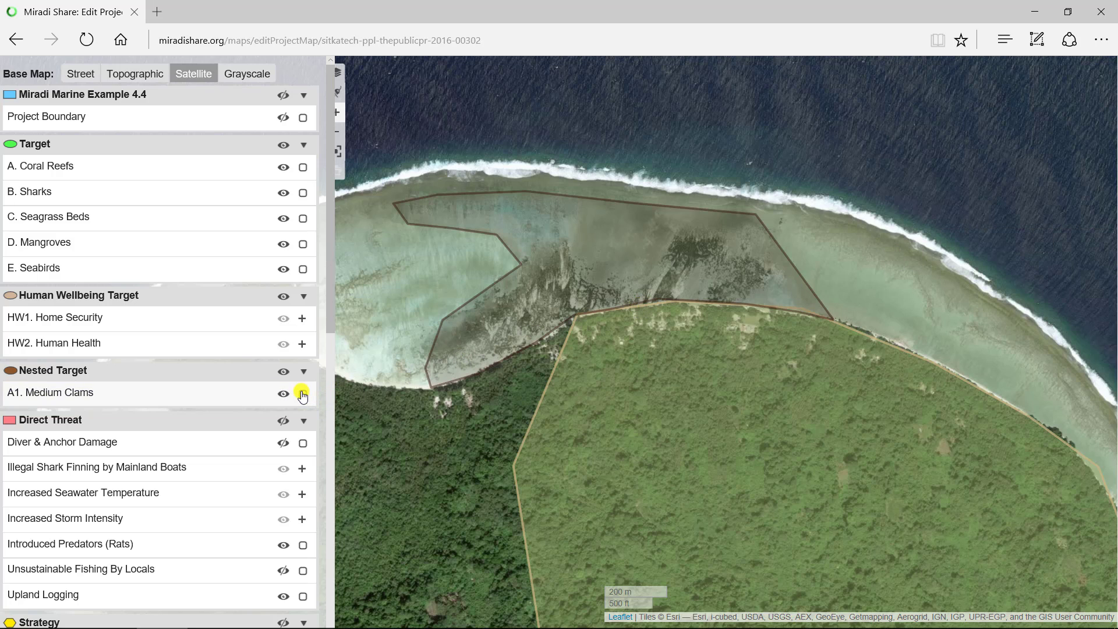
- Add a marker for Diver & Anchor Damage on the reef strip off the larger island's southeastern shore
left_click(303, 445)
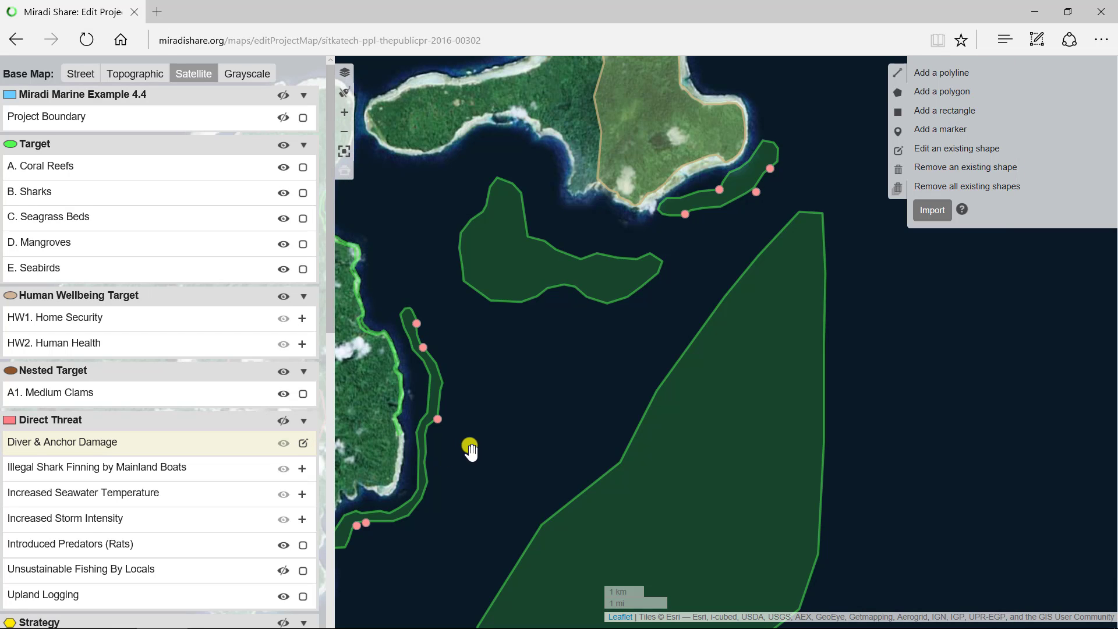
left_click_drag(470, 450, 571, 475)
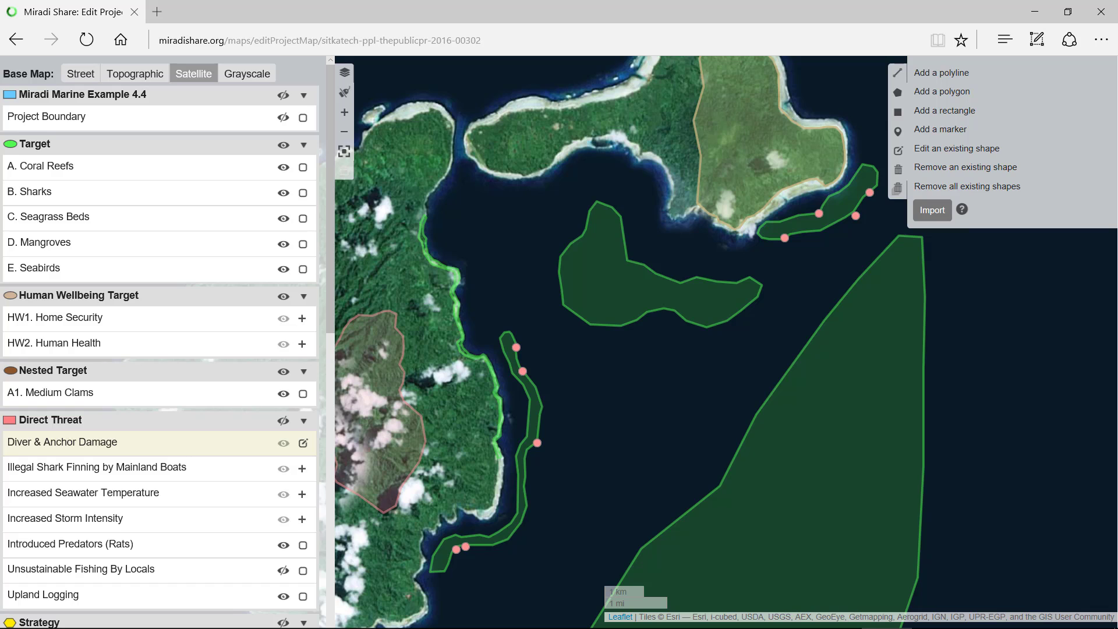
left_click(940, 132)
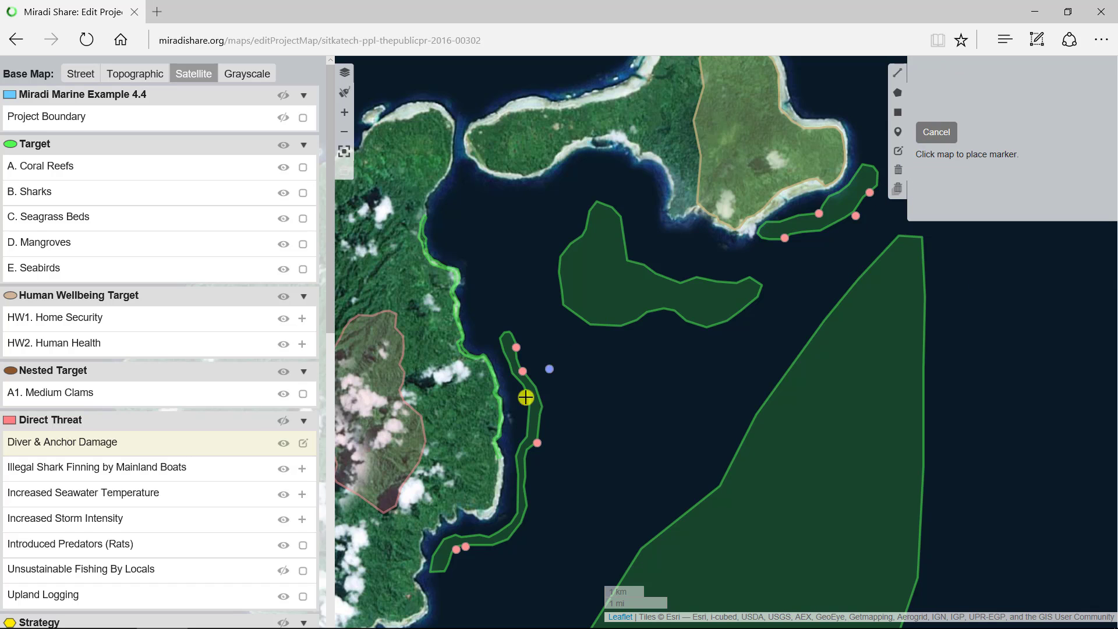
left_click(519, 508)
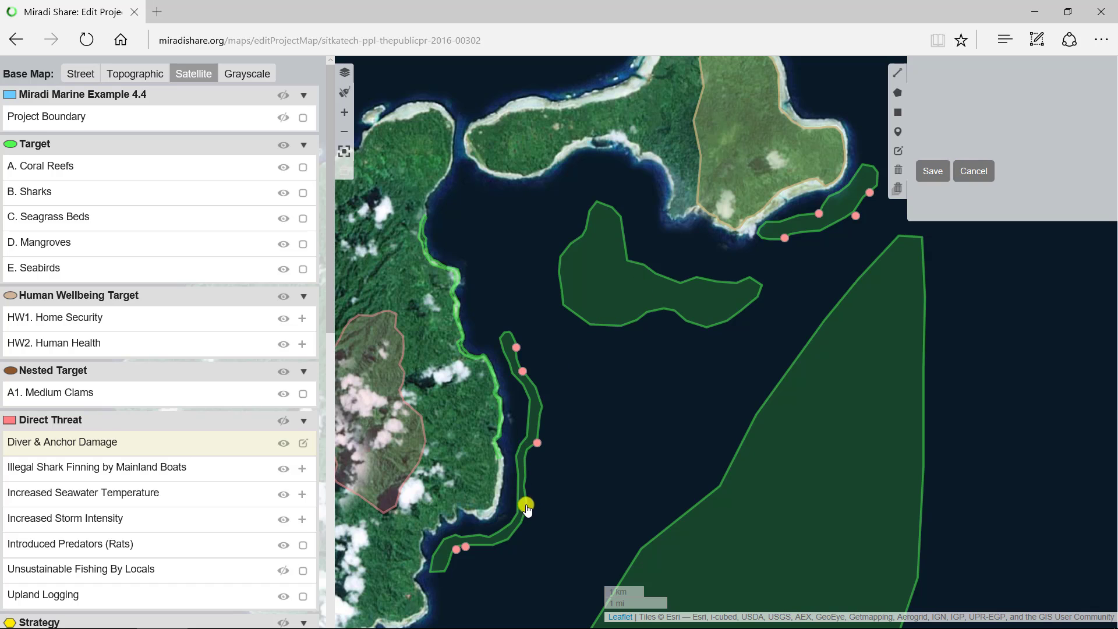
- Save the removal of the new Diver & Anchor Damage marker, and try removing all existing markers before cancelling
left_click(930, 171)
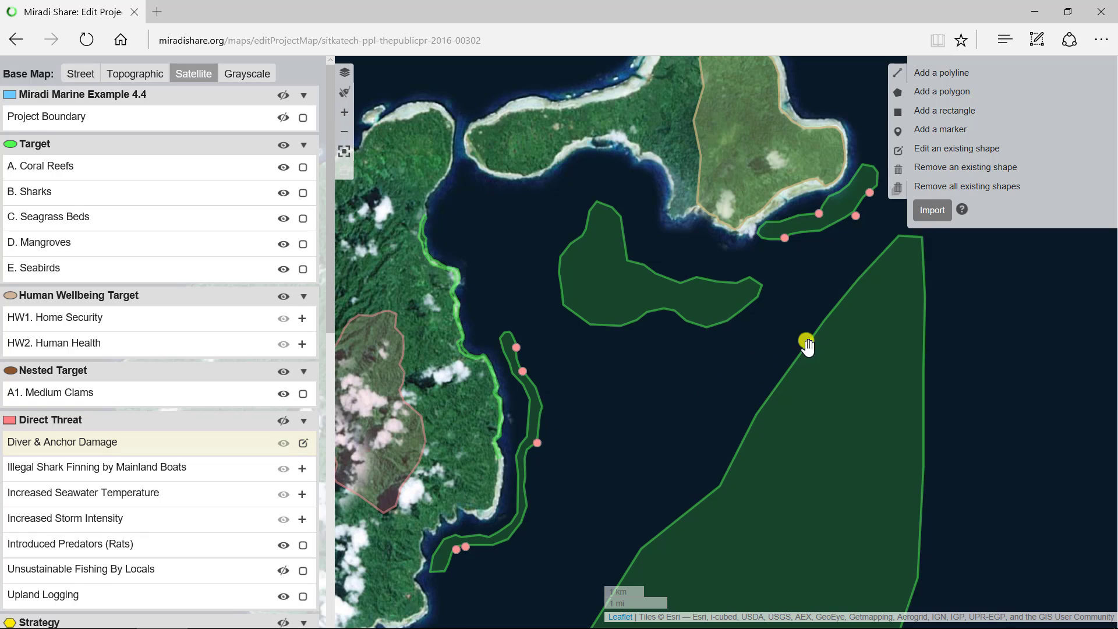
left_click(960, 186)
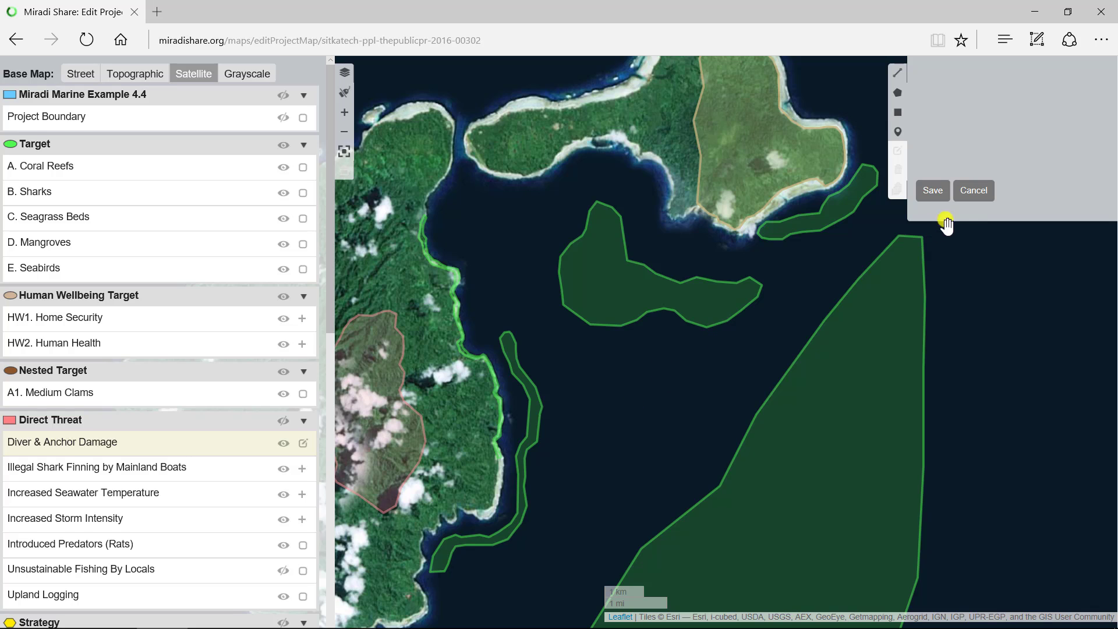
left_click(978, 194)
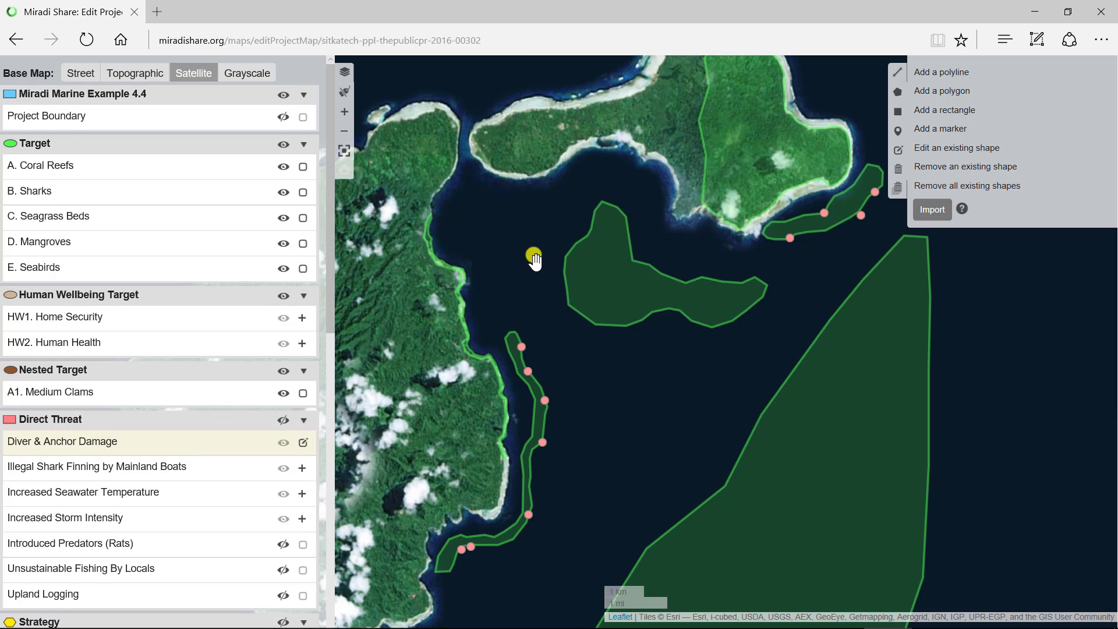
- Exit the full-screen map and finish editing Diver & Anchor Damage, keeping both islands in view
left_click(344, 150)
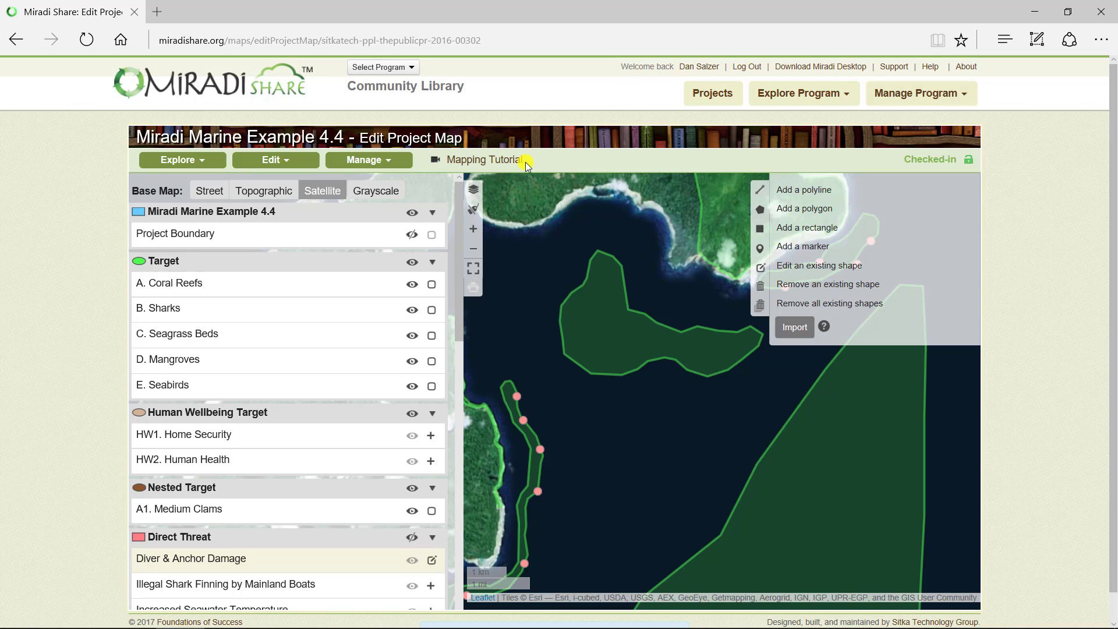
left_click(431, 560)
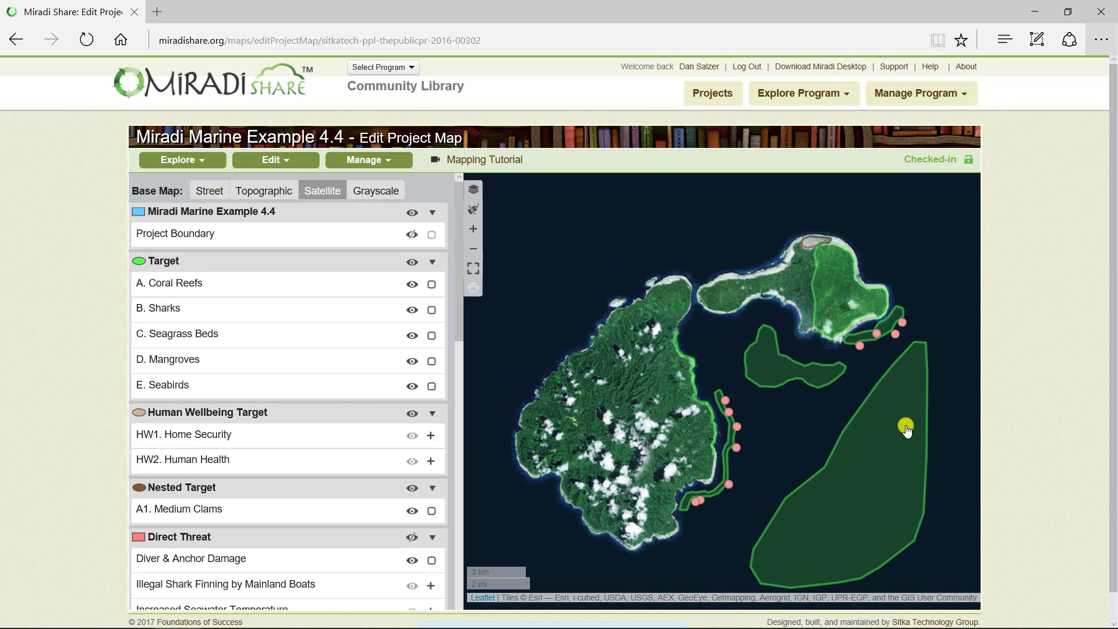
left_click_drag(906, 423, 894, 385)
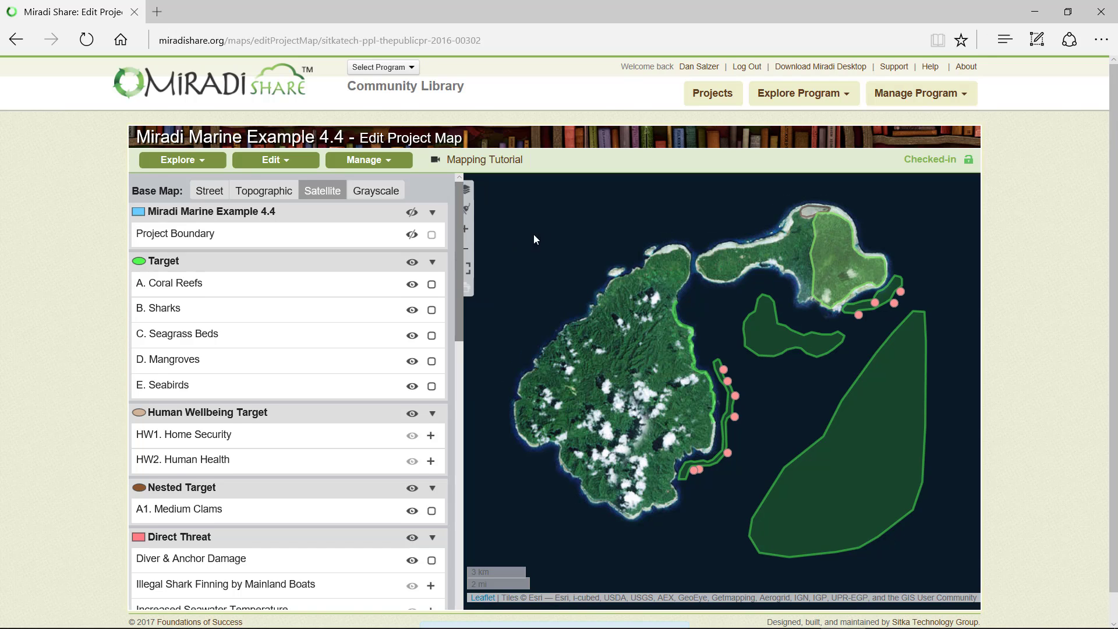
- Show the Upland Logging threat on the project map
scroll(459, 274, "down", 3)
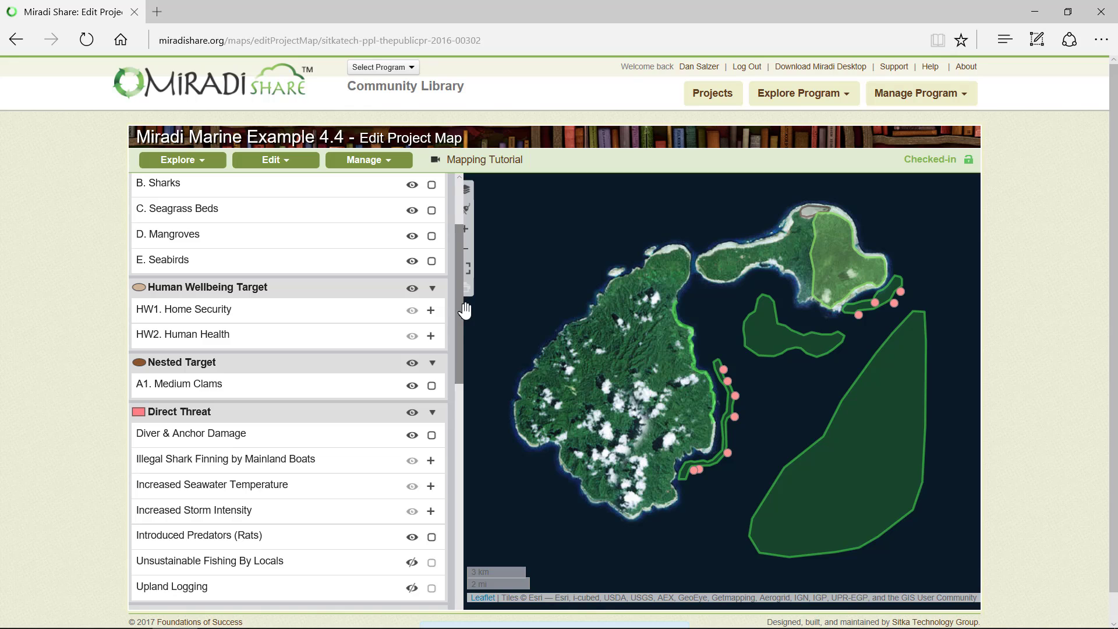
left_click(412, 588)
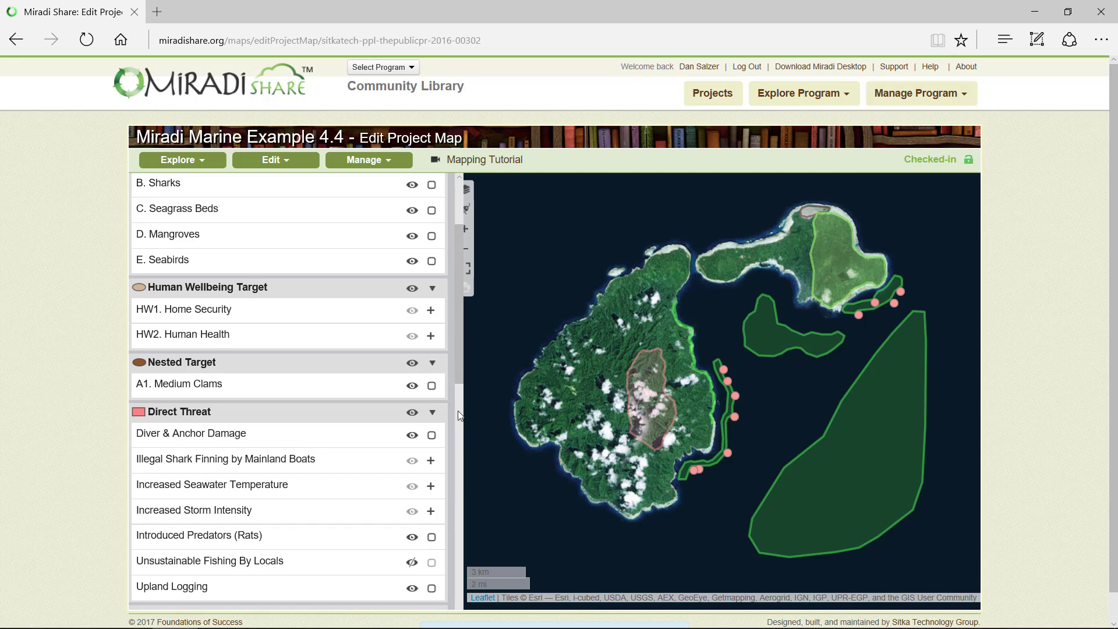
scroll(460, 367, "up", 3)
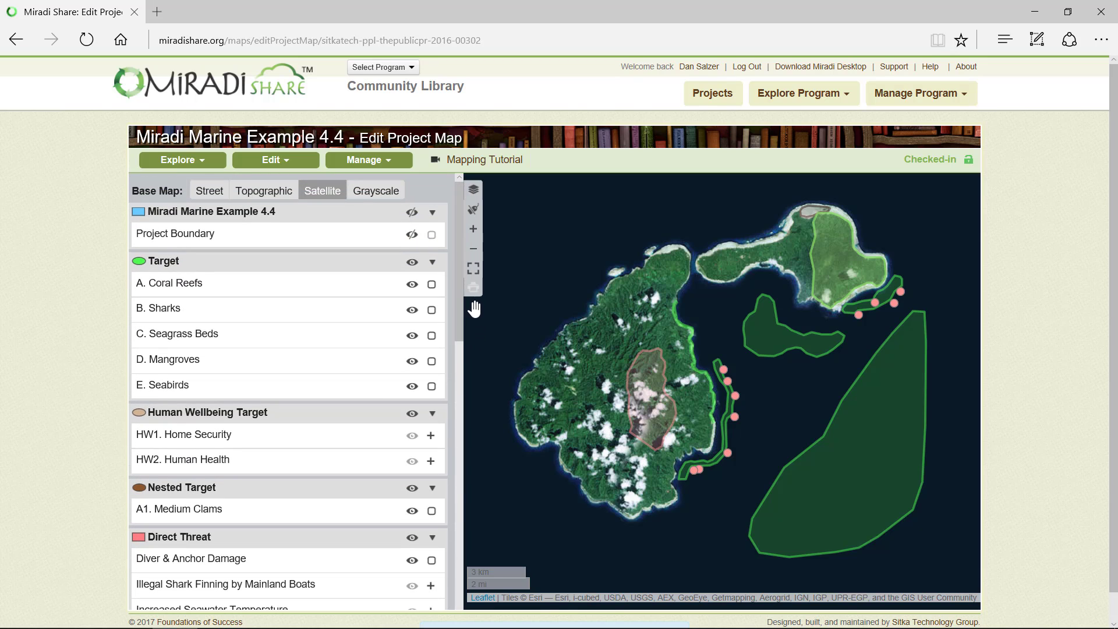
- Change the base map to Street and after that to Topographic
left_click(200, 194)
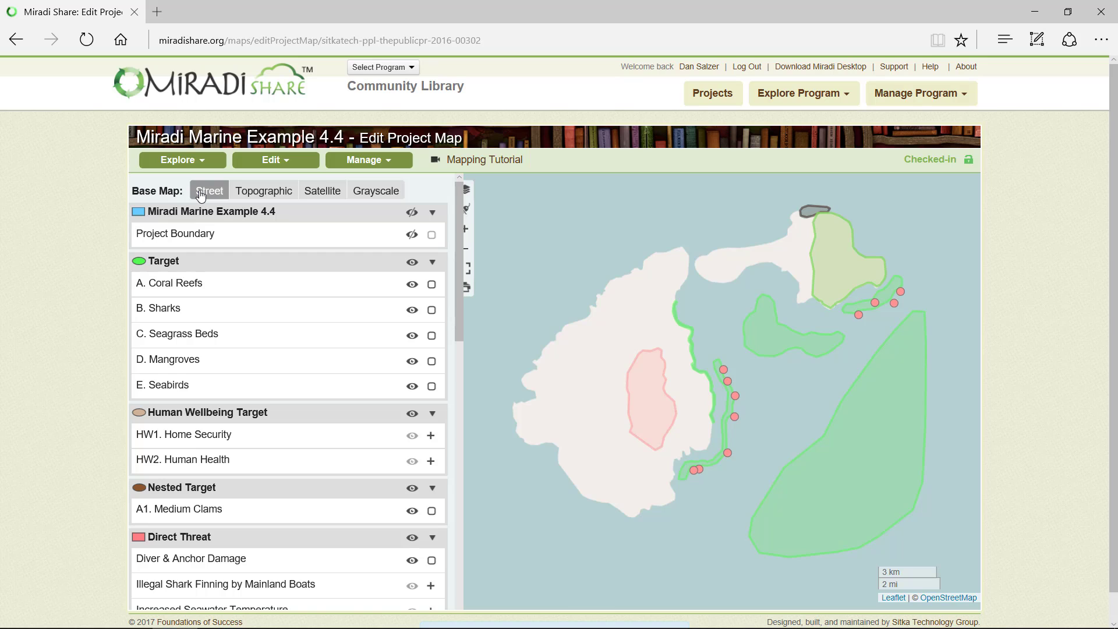
left_click(260, 194)
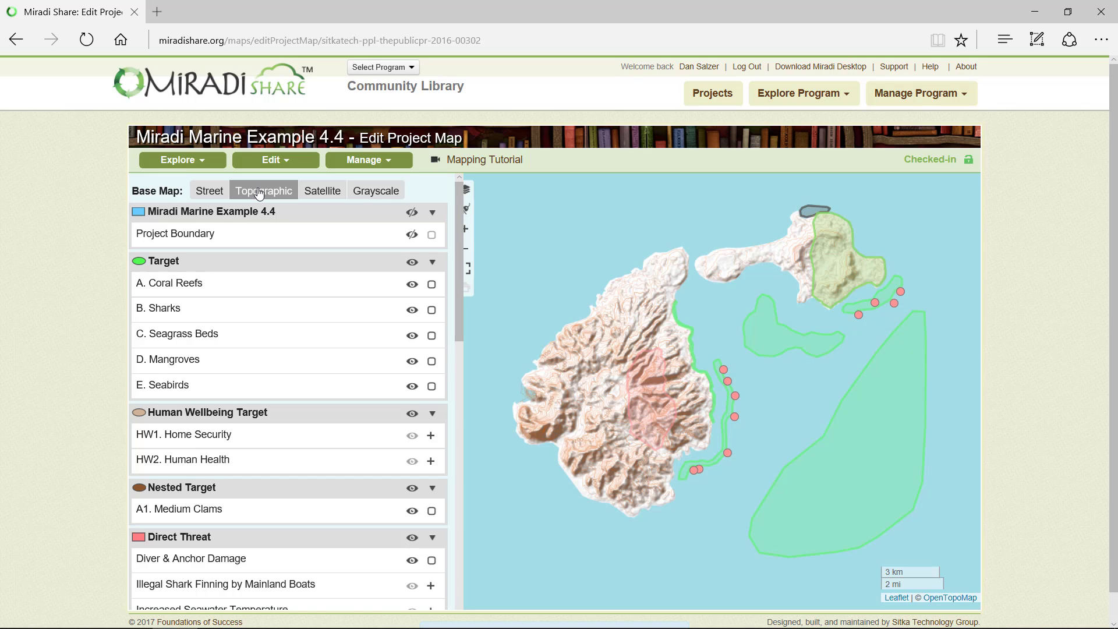